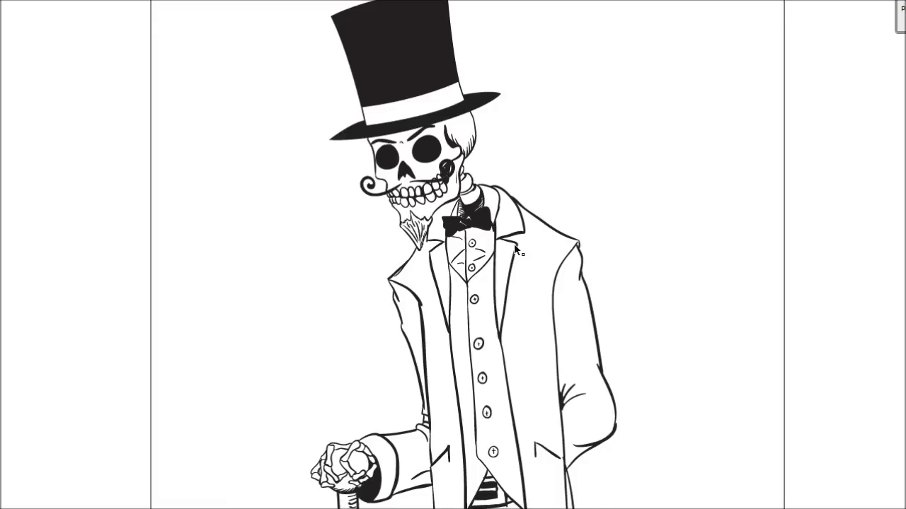
# Paint a short brush stroke that closes the gap in the outline of the button just below the bow tie.
pyautogui.click(14, 350)
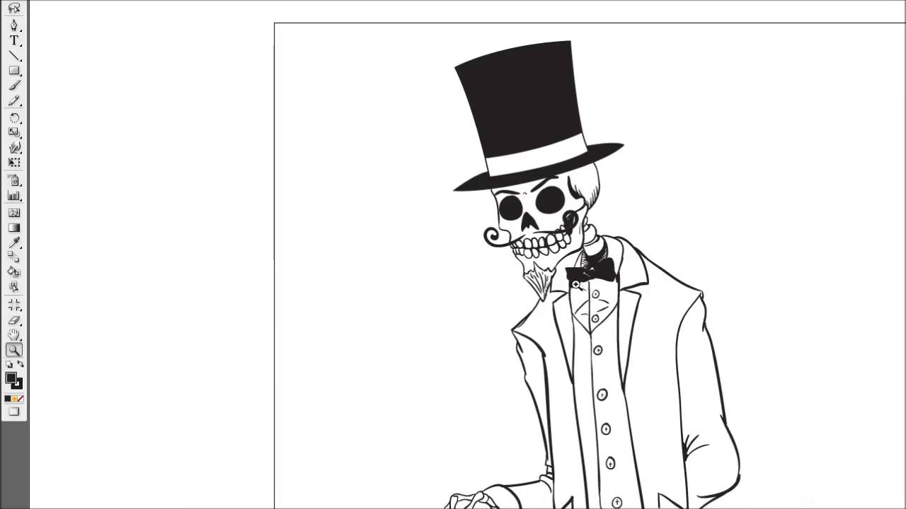
pyautogui.moveTo(576, 285); pyautogui.dragTo(632, 317)
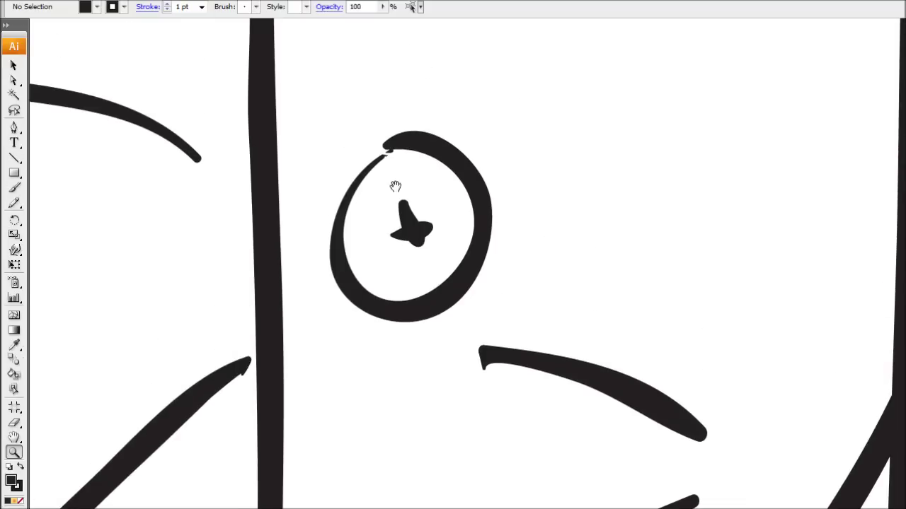
pyautogui.moveTo(397, 83); pyautogui.dragTo(503, 169)
pyautogui.moveTo(502, 271); pyautogui.dragTo(593, 315)
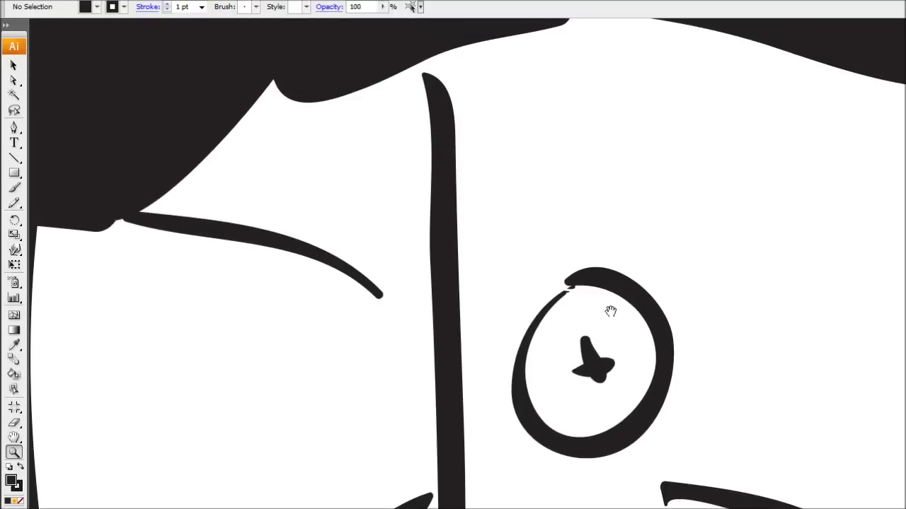
pyautogui.click(573, 289)
pyautogui.click(570, 300)
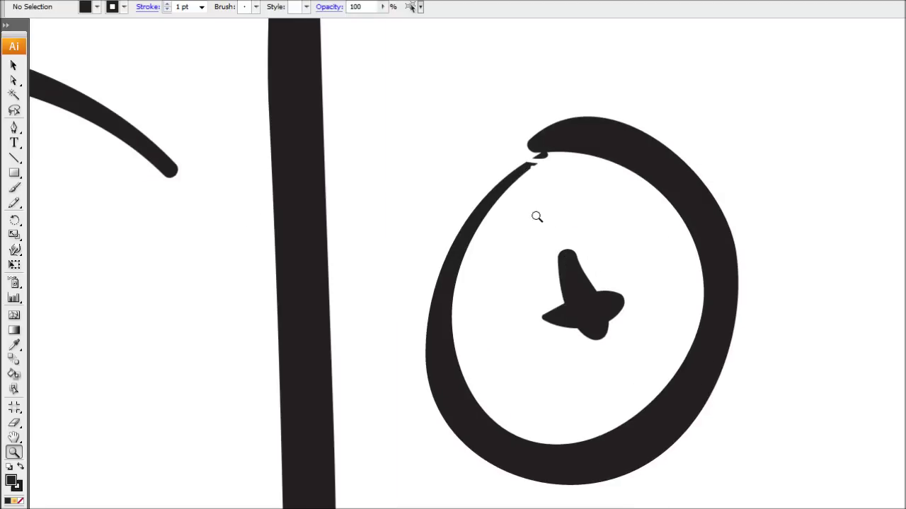
pyautogui.moveTo(543, 194); pyautogui.dragTo(589, 292)
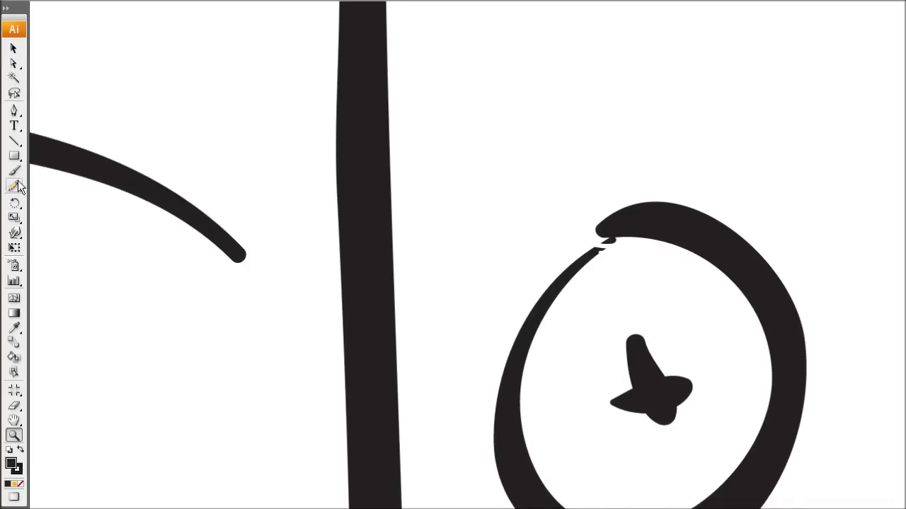
pyautogui.click(13, 172)
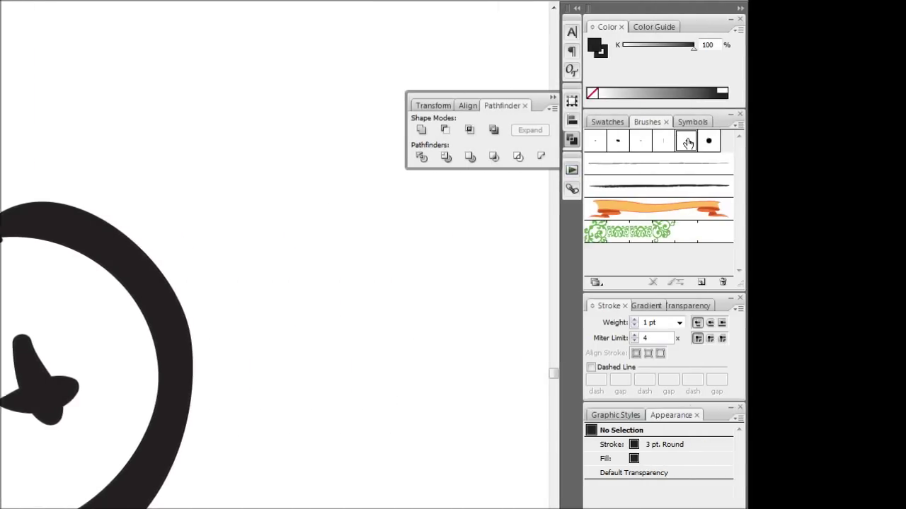
pyautogui.click(636, 145)
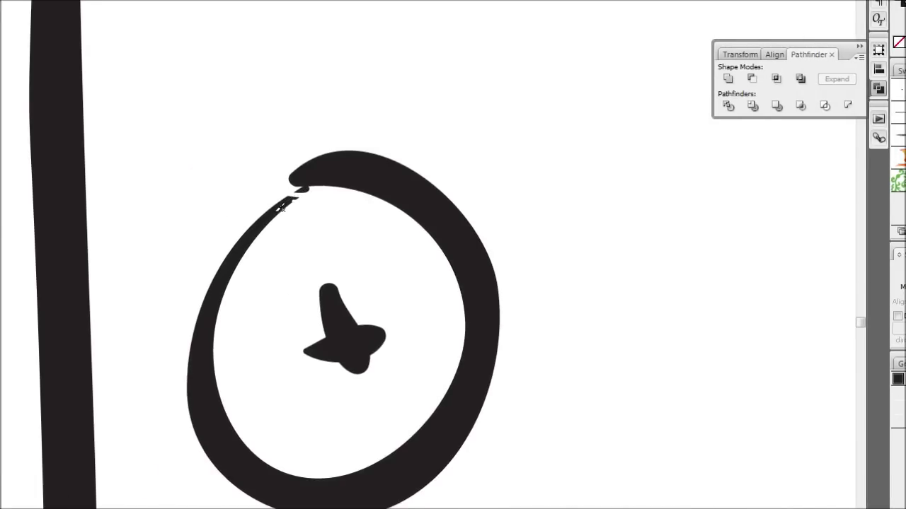
pyautogui.moveTo(223, 211)
pyautogui.mouseDown()
pyautogui.moveTo(279, 179)
pyautogui.moveTo(332, 170)
pyautogui.mouseUp()
pyautogui.hotkey('ctrl', 'z')
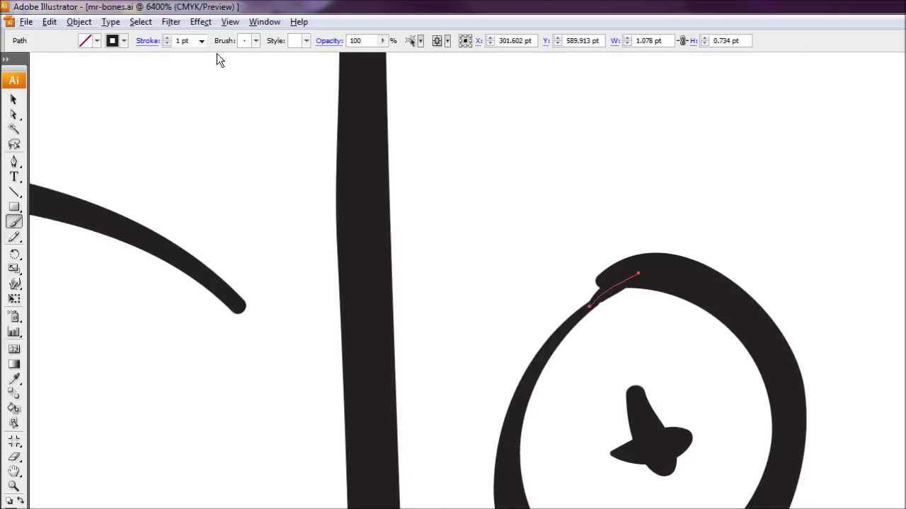
# Expand the new brush stroke's appearance into outlines and combine it with all the line art using Pathfinder Merge.
pyautogui.click(91, 24)
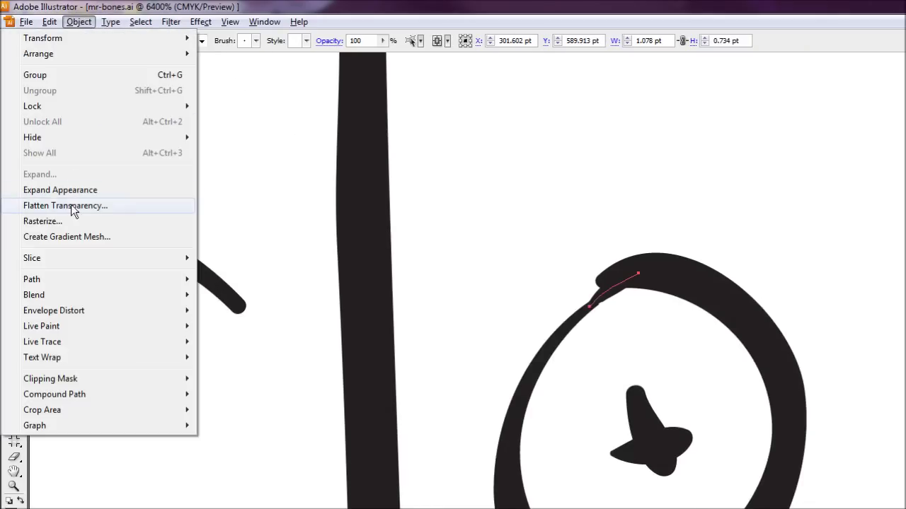
pyautogui.click(68, 191)
pyautogui.click(79, 21)
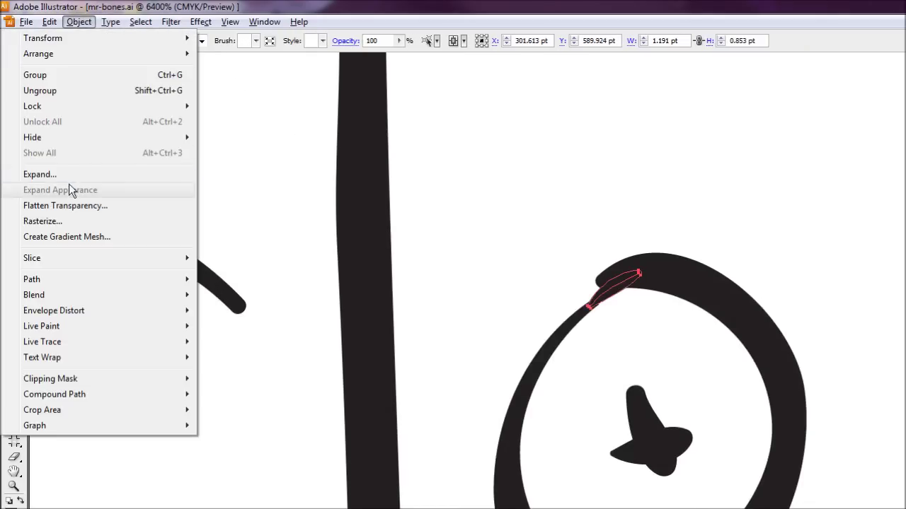
pyautogui.click(35, 174)
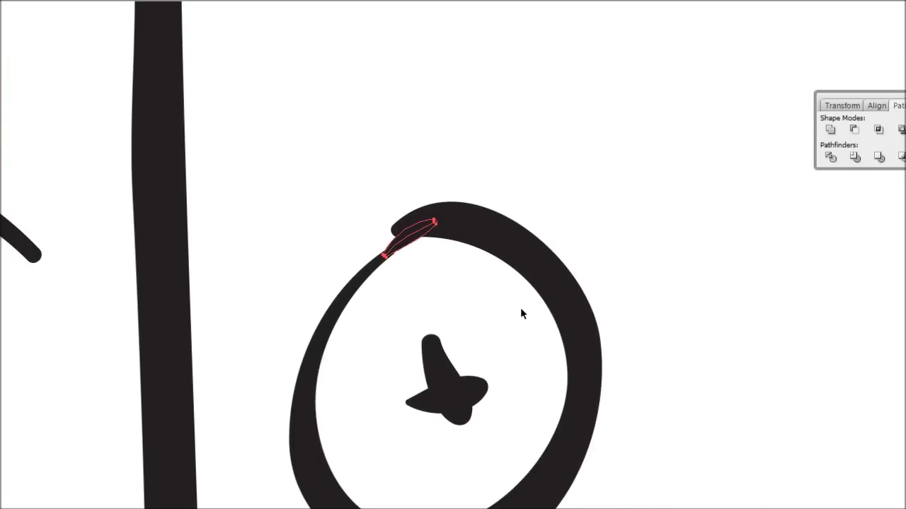
pyautogui.hotkey('ctrl', 'a')
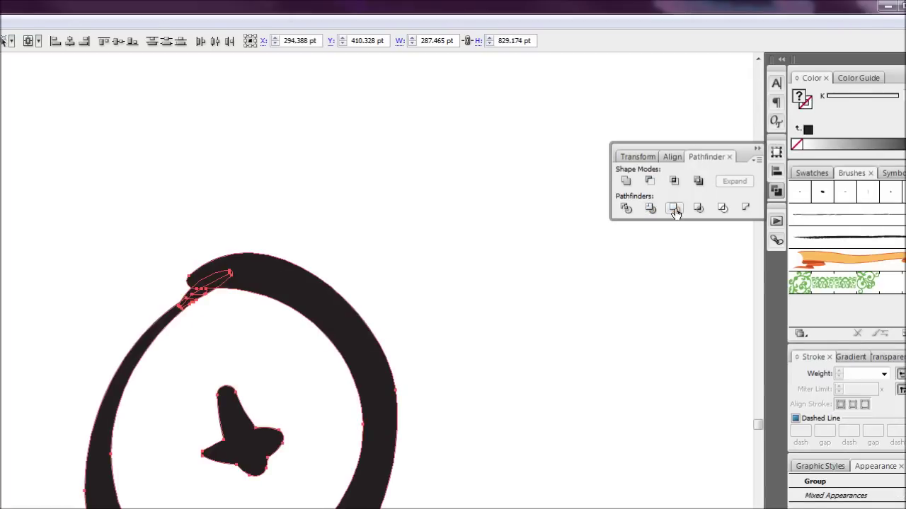
pyautogui.click(674, 211)
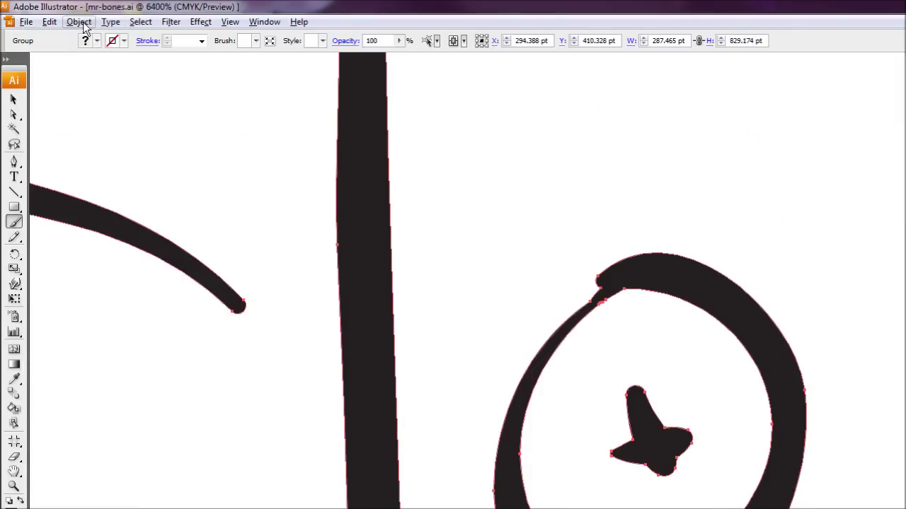
# Run Clean Up on the paths of the merged line art.
pyautogui.click(83, 23)
pyautogui.moveTo(73, 282)
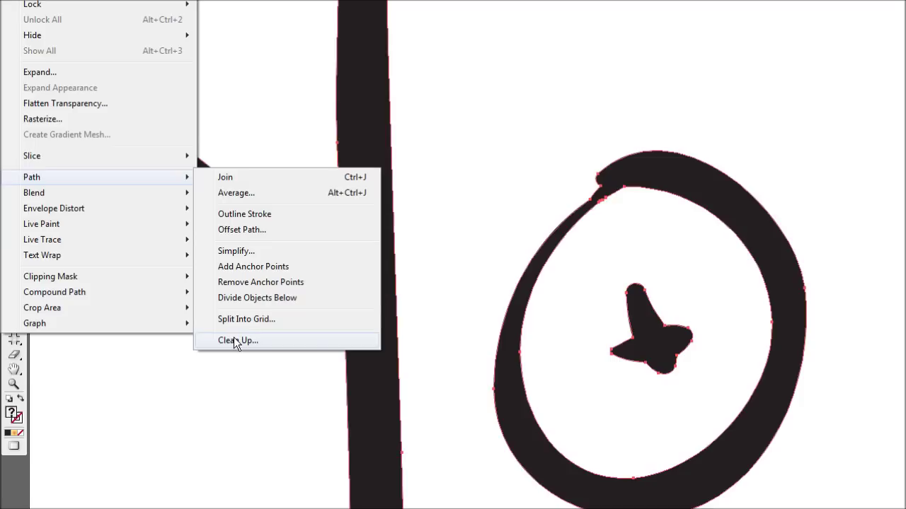
pyautogui.click(238, 441)
pyautogui.click(734, 293)
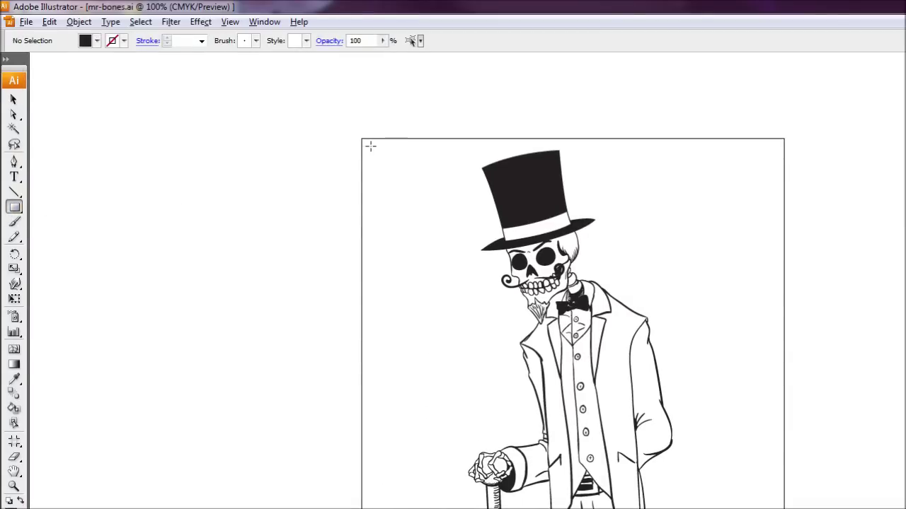
# Place a rectangle of about 534 × 841 pt behind the line art, covering the whole figure, and fill it with a mid-grey swatch.
pyautogui.moveTo(370, 146); pyautogui.dragTo(751, 508)
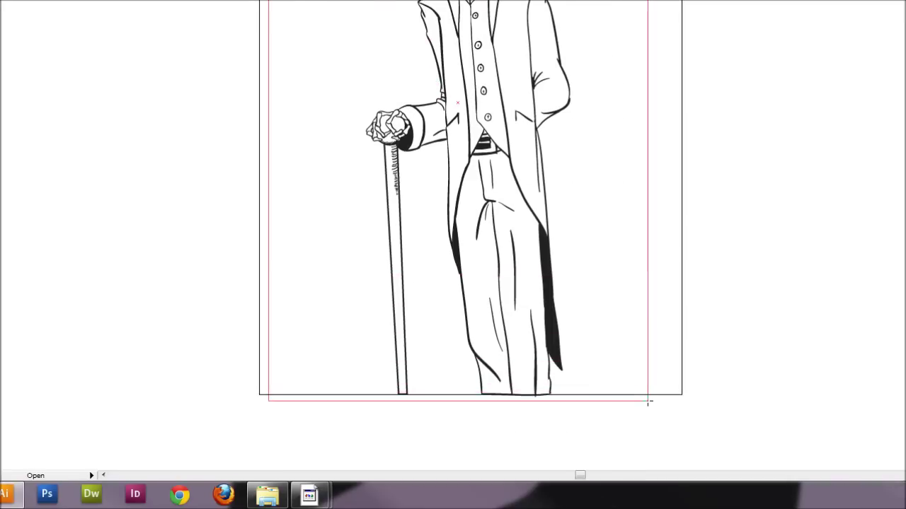
pyautogui.moveTo(649, 403); pyautogui.dragTo(648, 401)
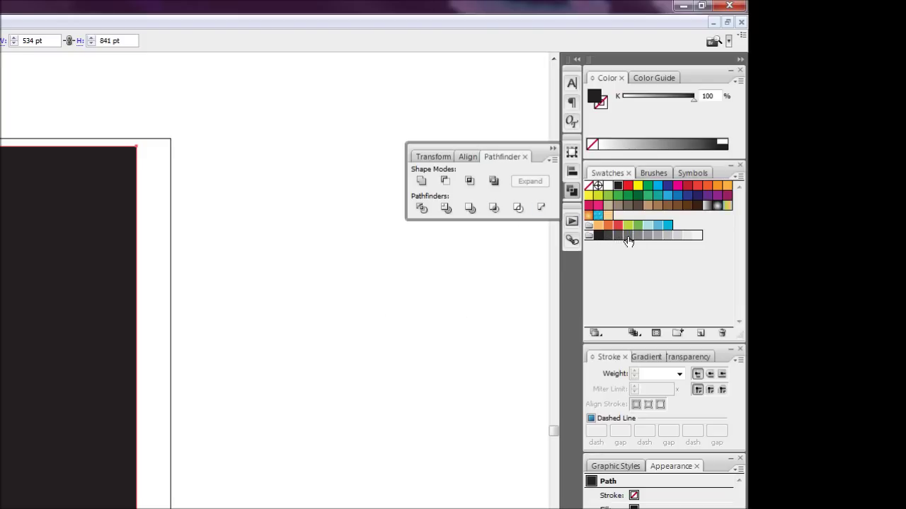
pyautogui.click(625, 237)
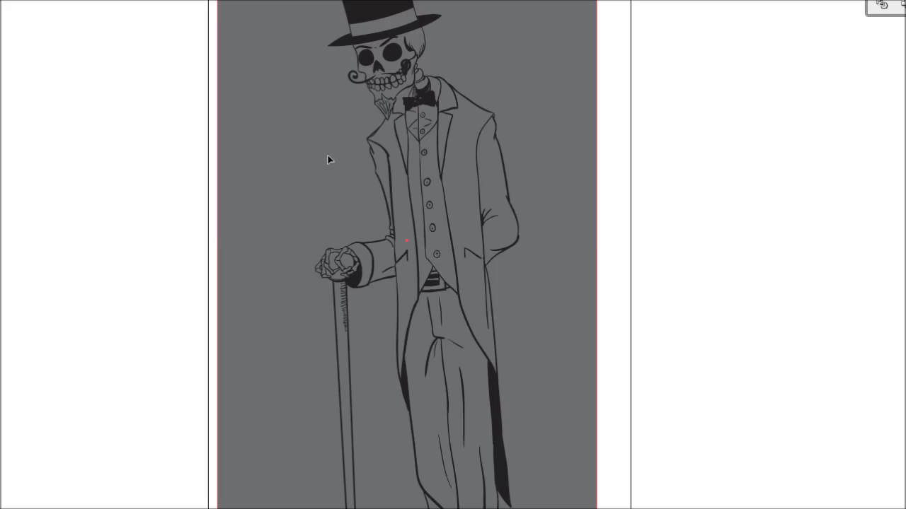
# Combine the grey rectangle with all the line art using Pathfinder Merge and clear the selection.
pyautogui.hotkey('ctrl', 'a')
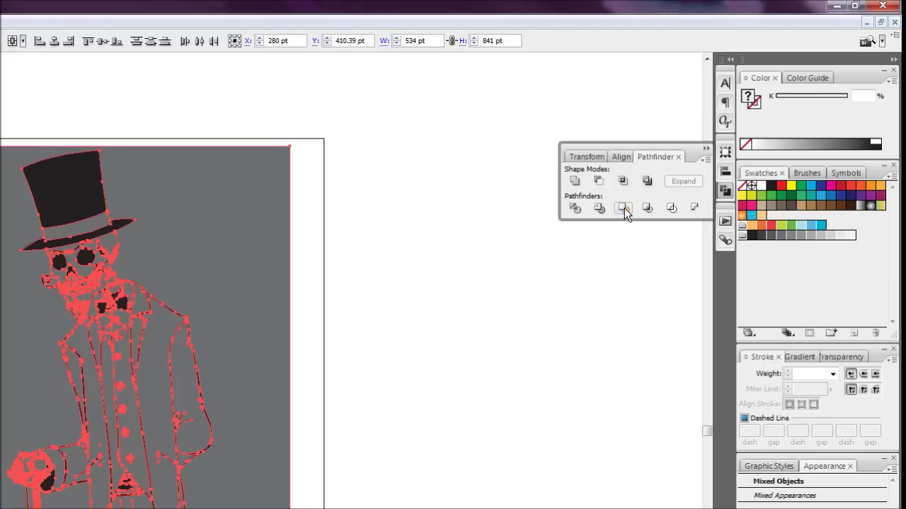
pyautogui.click(624, 208)
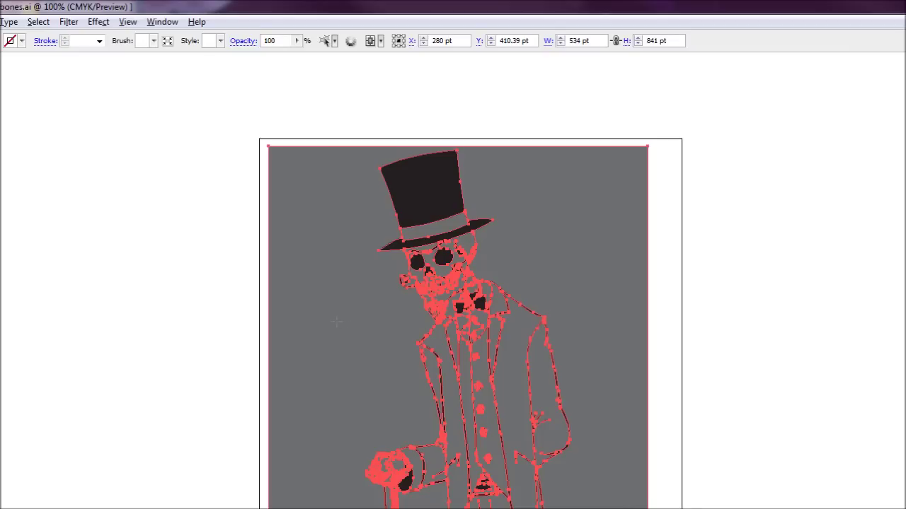
pyautogui.hotkey('ctrl', 'shift', 'a')
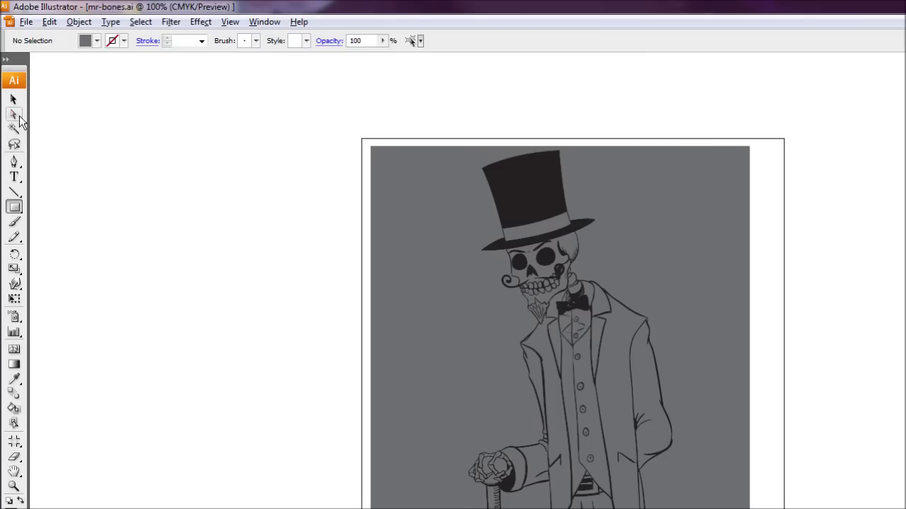
# Delete the grey background area outside the figure's outline.
pyautogui.click(15, 115)
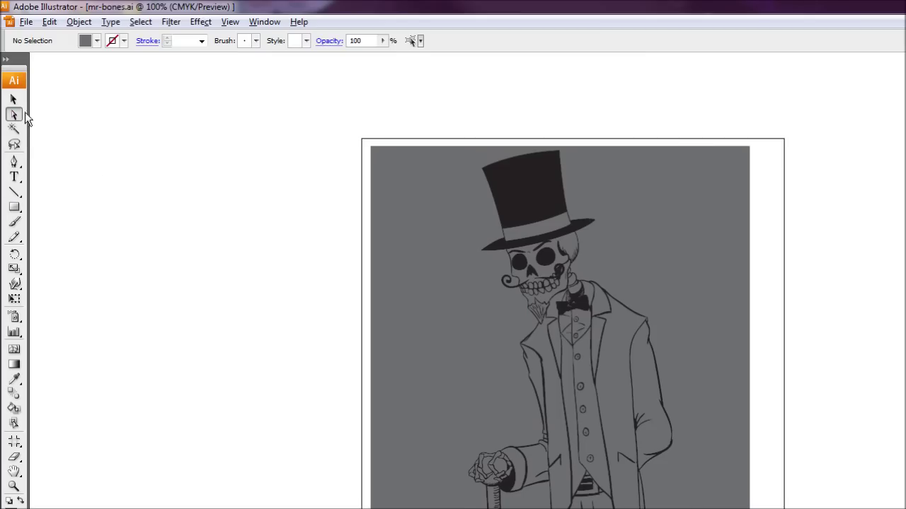
pyautogui.click(431, 372)
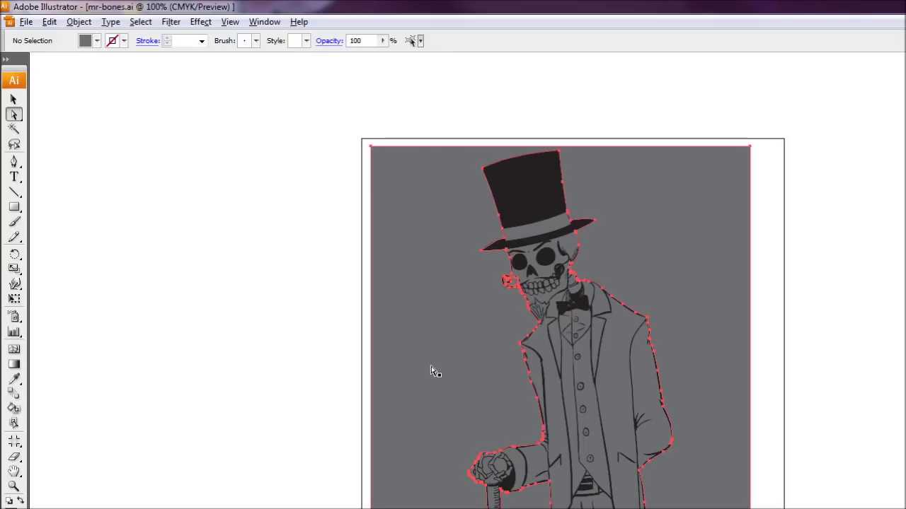
pyautogui.press('Delete')
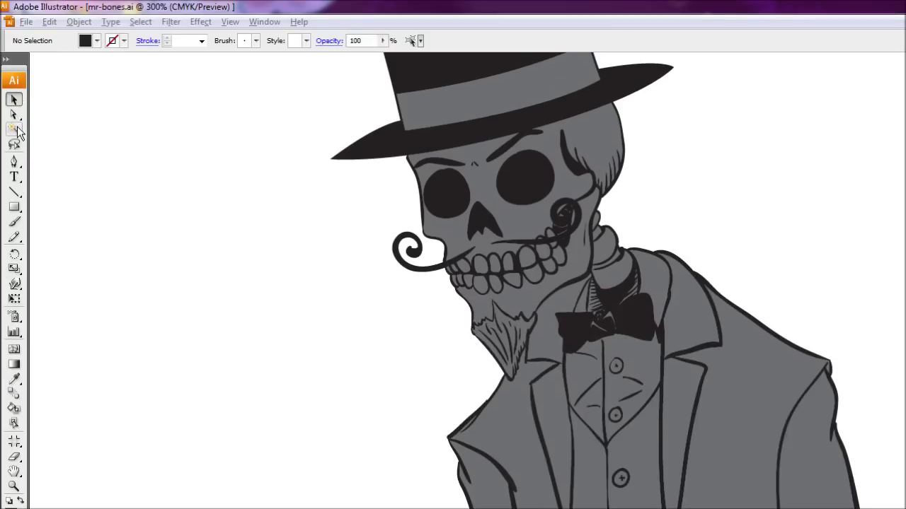
# Select all the black line art by colour with the Magic Wand and group it.
pyautogui.click(15, 130)
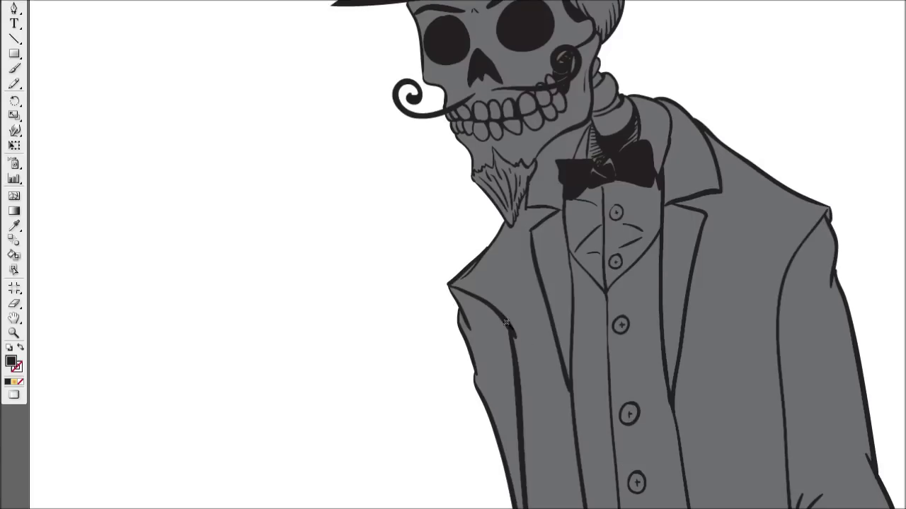
pyautogui.click(505, 325)
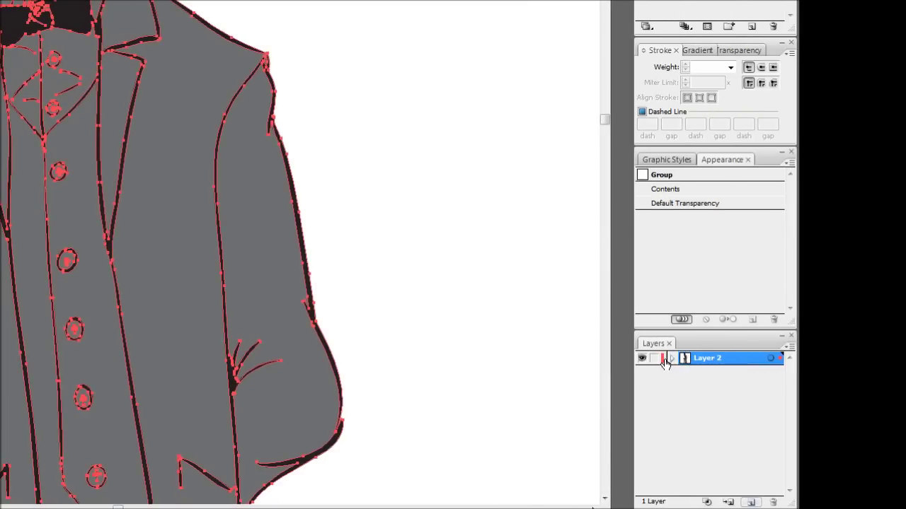
# Locate the nested line-art group within Layer 2 and ungroup the outer group that holds it and the grey paths.
pyautogui.click(672, 359)
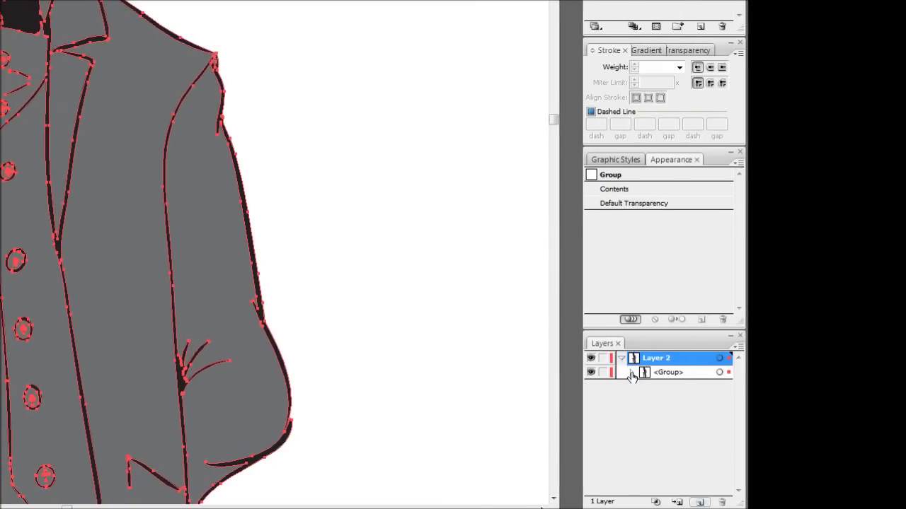
pyautogui.click(631, 373)
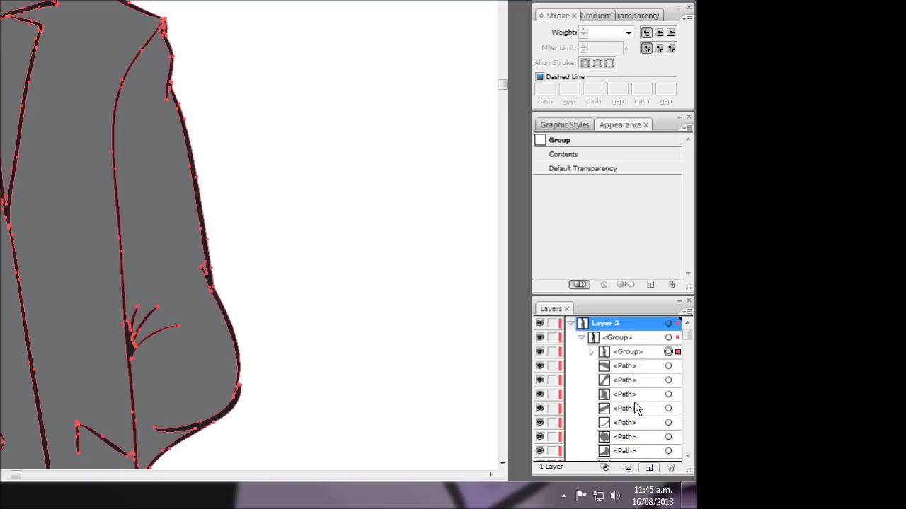
pyautogui.click(626, 358)
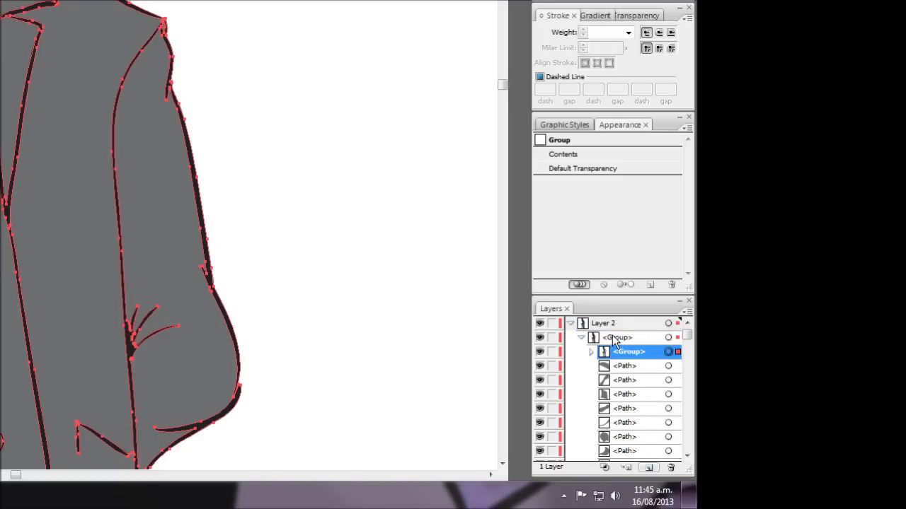
pyautogui.click(613, 339)
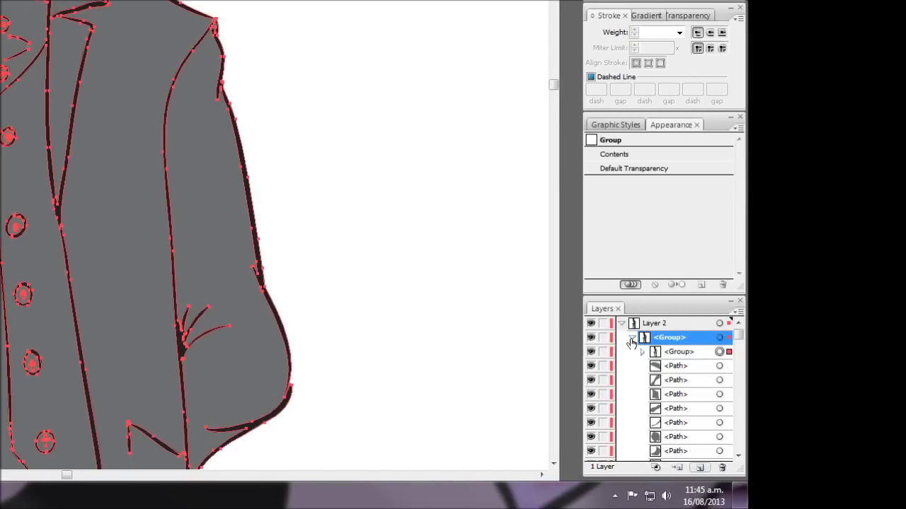
pyautogui.click(580, 337)
pyautogui.click(622, 323)
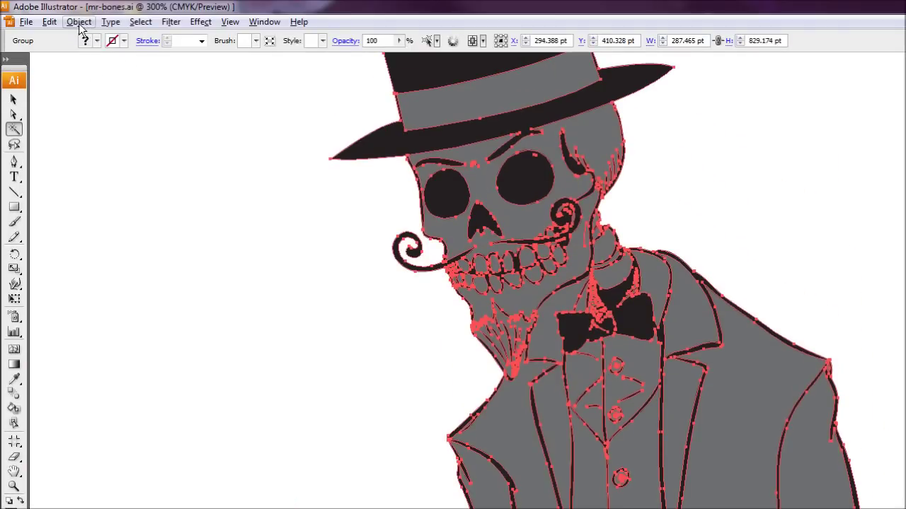
pyautogui.click(79, 22)
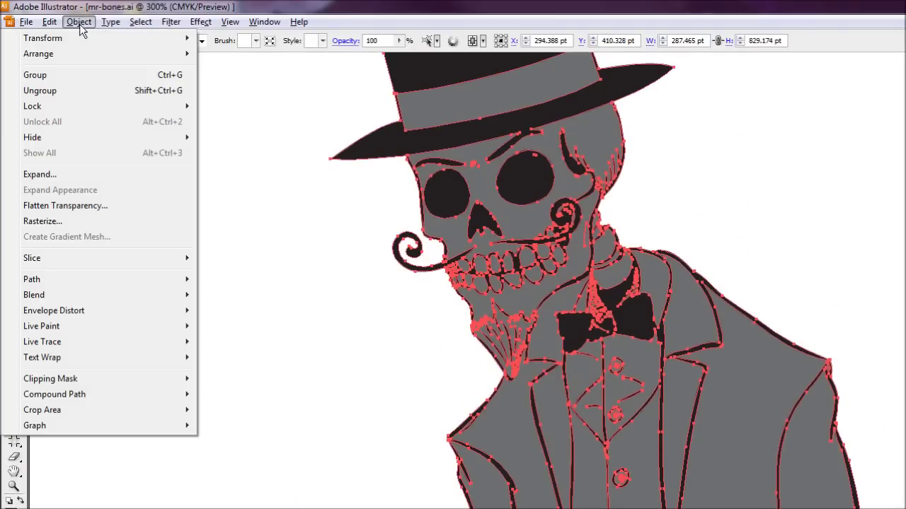
pyautogui.click(58, 90)
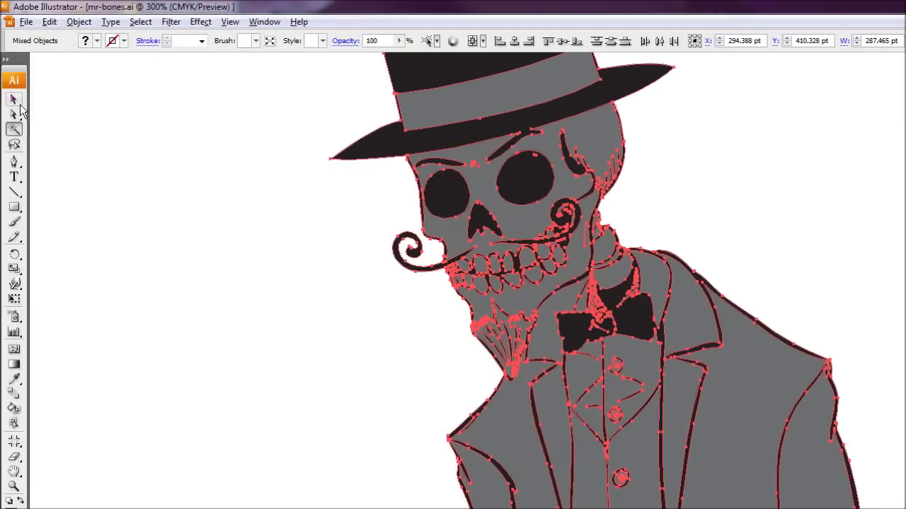
# Move the black line-art group about 30 pt to the left and 9 pt down, away from the grey shapes.
pyautogui.click(14, 99)
pyautogui.click(201, 137)
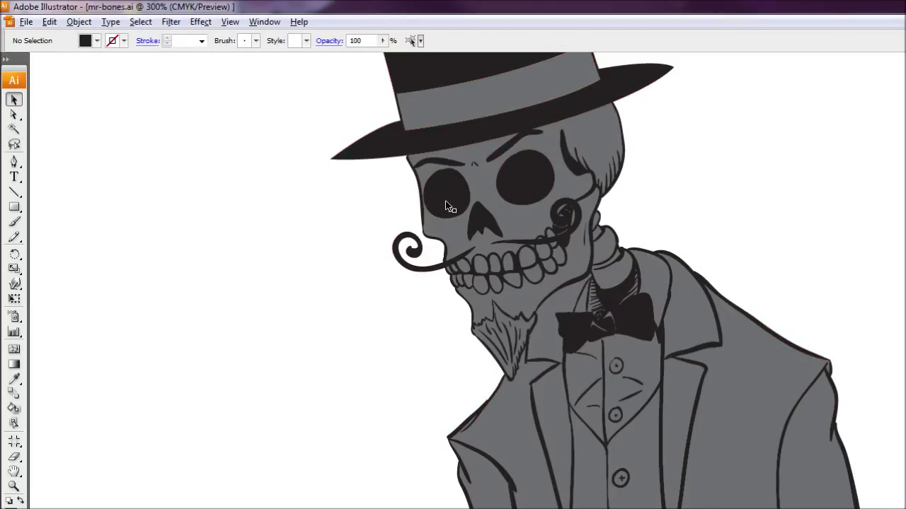
pyautogui.click(451, 205)
pyautogui.moveTo(451, 205); pyautogui.dragTo(399, 223)
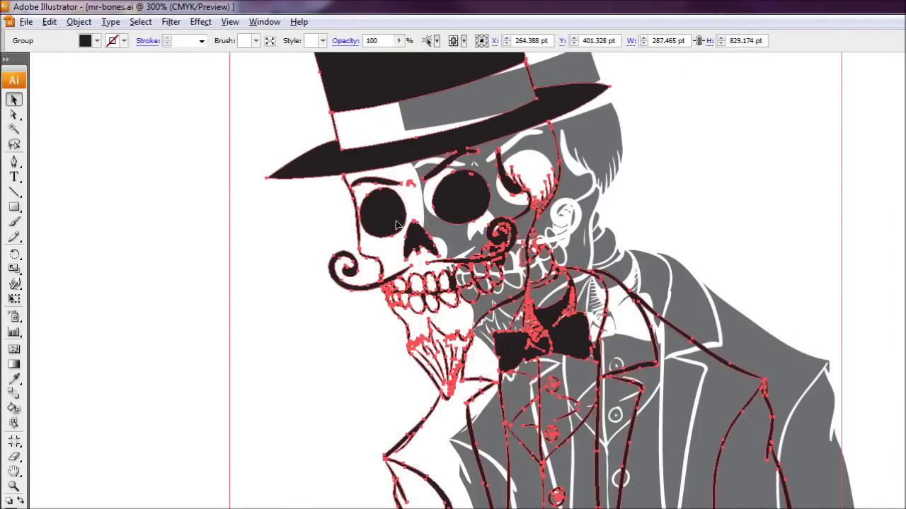
# Undo the line-art group's move and create a new layer named "line art".
pyautogui.hotkey('ctrl', 'z')
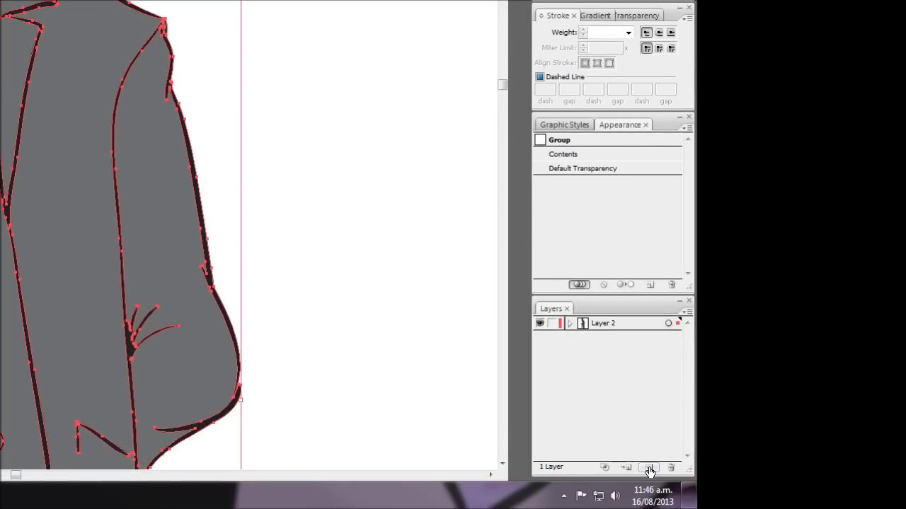
pyautogui.click(649, 469)
pyautogui.doubleClick(603, 327)
pyautogui.write('l')
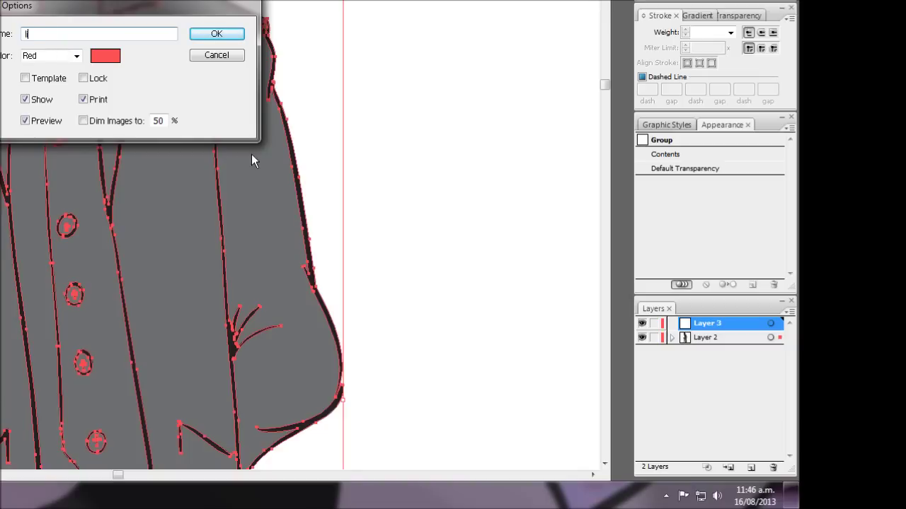
pyautogui.write('ine art')
pyautogui.press('Return')
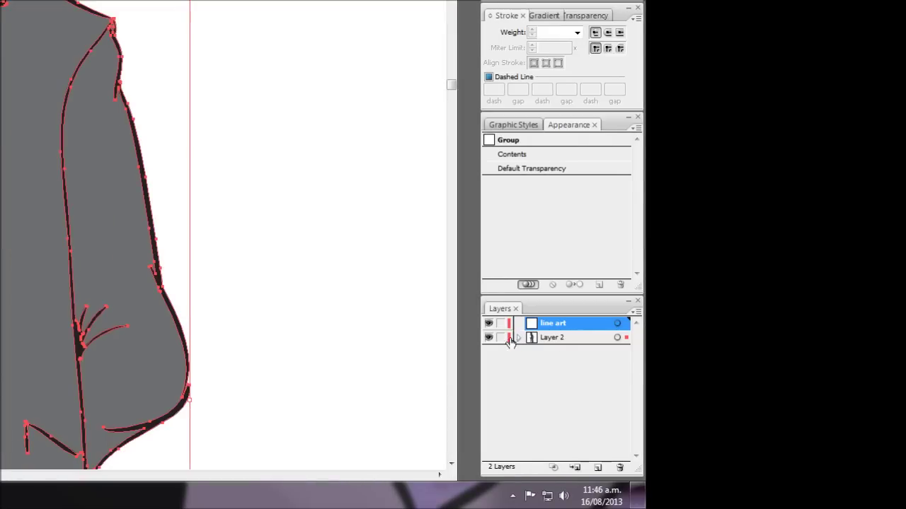
# Move the black line-art group out of Layer 2 into the "line art" layer and lock that layer.
pyautogui.click(519, 339)
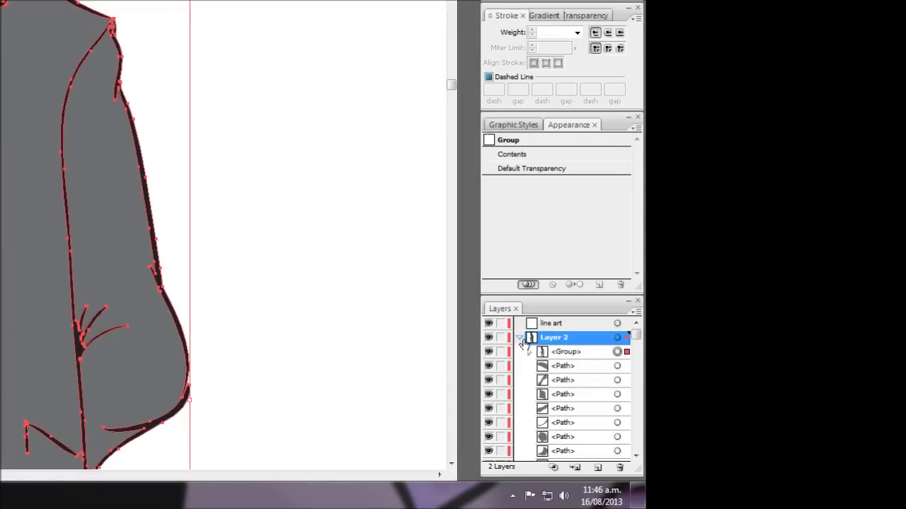
pyautogui.moveTo(565, 358); pyautogui.dragTo(559, 325)
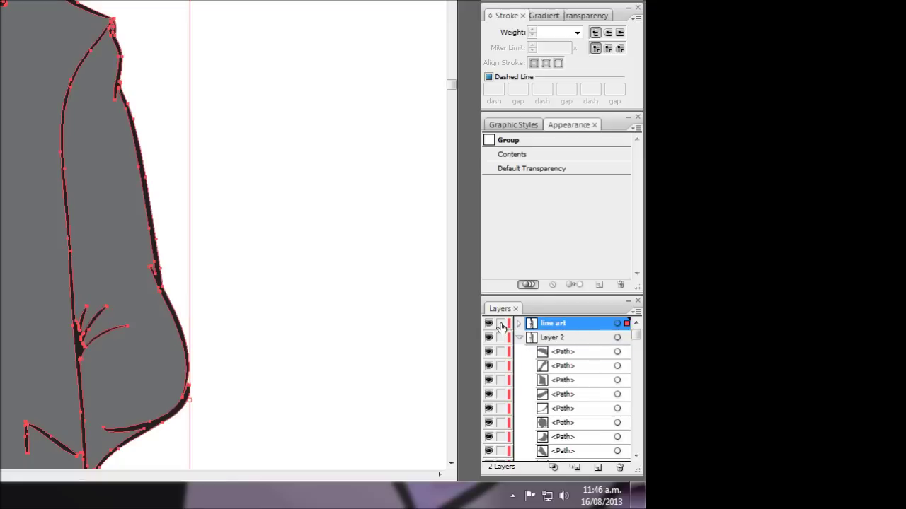
pyautogui.click(519, 338)
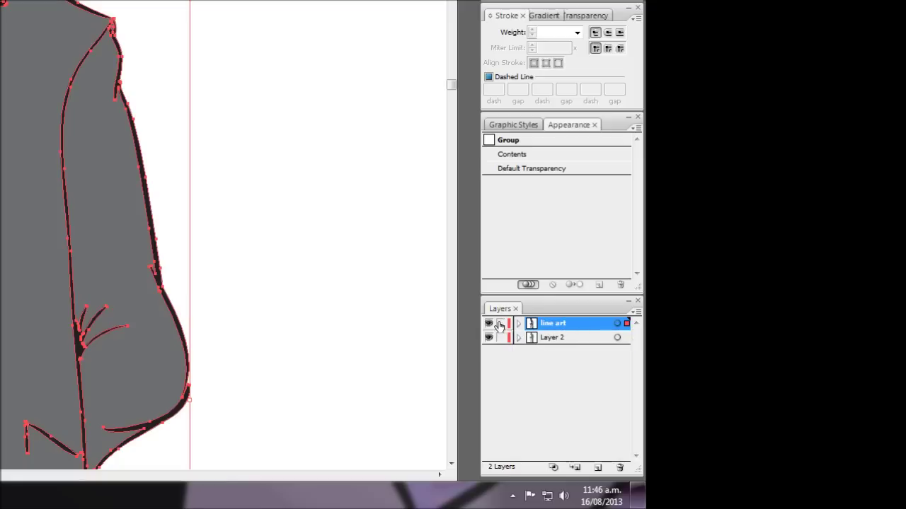
pyautogui.click(501, 325)
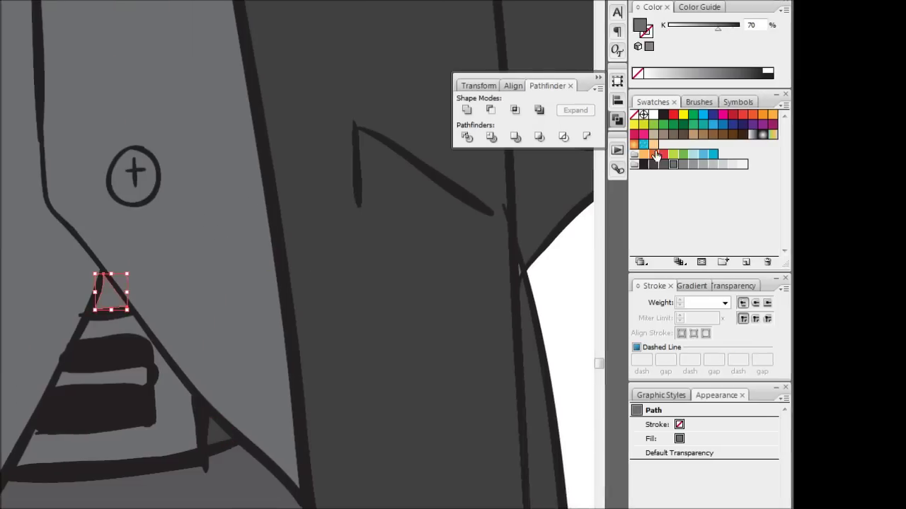
# Fill the small triangular shape just below the vest's opening with a very light grey.
pyautogui.click(733, 164)
# Select the grey bone shapes of the hand holding the cane together.
pyautogui.moveTo(113, 177); pyautogui.dragTo(38, 454)
pyautogui.click(60, 446)
pyautogui.keyDown('shift'); pyautogui.click(26, 226); pyautogui.keyUp('shift')
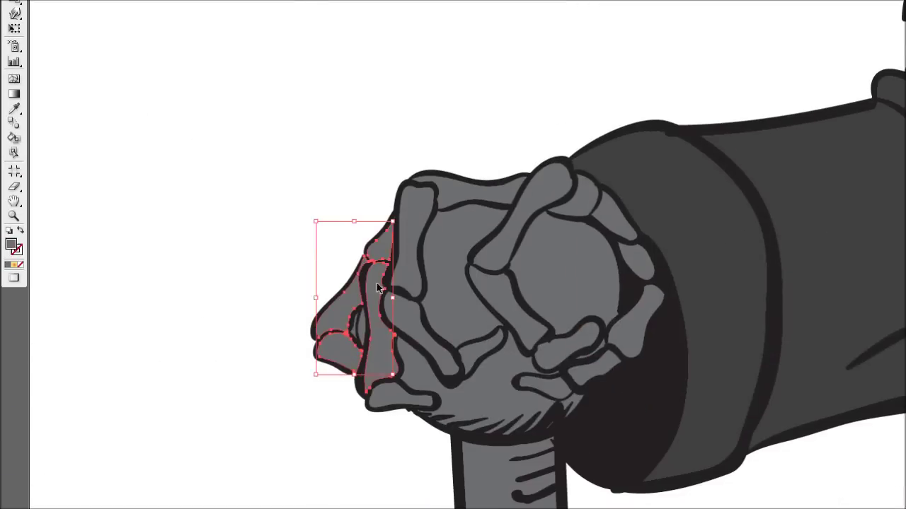
pyautogui.keyDown('shift'); pyautogui.click(418, 333); pyautogui.keyUp('shift')
pyautogui.keyDown('shift'); pyautogui.click(414, 233); pyautogui.keyUp('shift')
pyautogui.keyDown('shift'); pyautogui.click(395, 396); pyautogui.keyUp('shift')
pyautogui.keyDown('shift'); pyautogui.click(538, 198); pyautogui.keyUp('shift')
pyautogui.keyDown('shift'); pyautogui.click(646, 308); pyautogui.keyUp('shift')
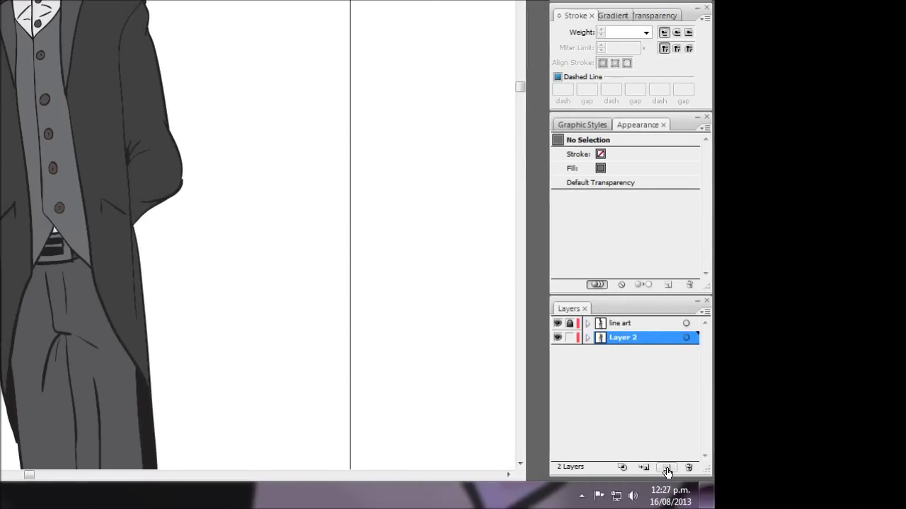
# Create a new layer named "shadows" between the line art and Layer 2, and lock Layer 2.
pyautogui.click(668, 469)
pyautogui.doubleClick(619, 333)
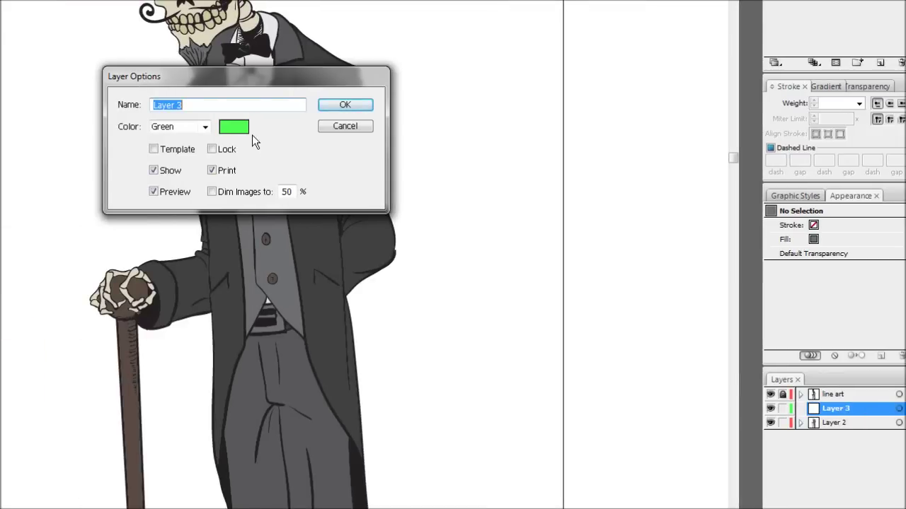
pyautogui.write('shadows')
pyautogui.press('Return')
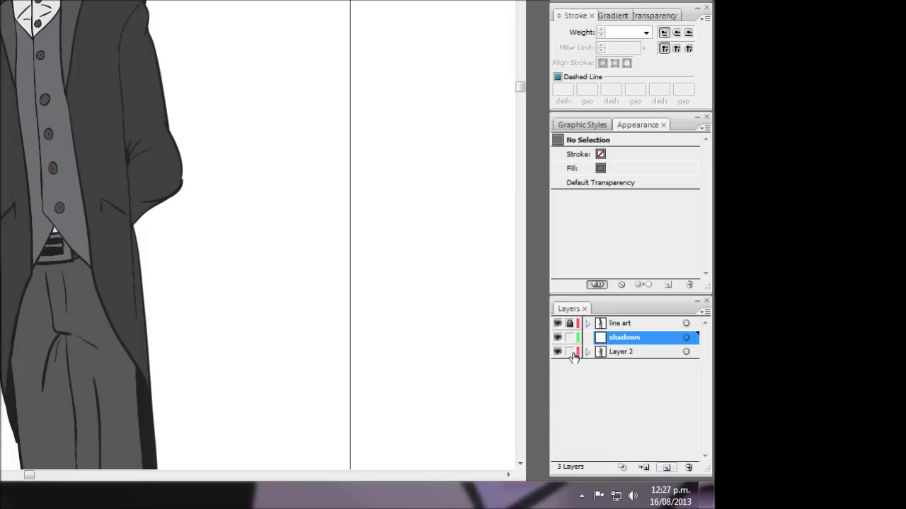
pyautogui.click(569, 352)
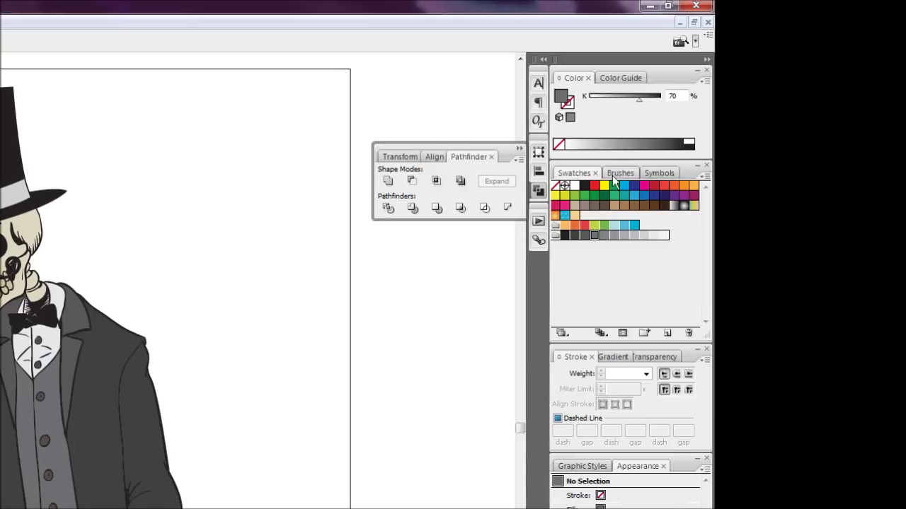
# Set the 7 pt. Round calligraphic brush's diameter to vary with Pressure.
pyautogui.click(615, 175)
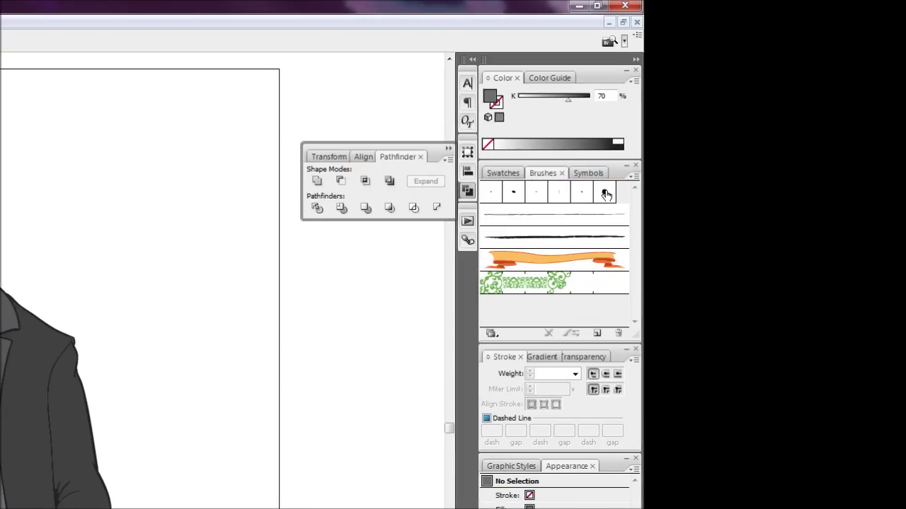
pyautogui.doubleClick(605, 194)
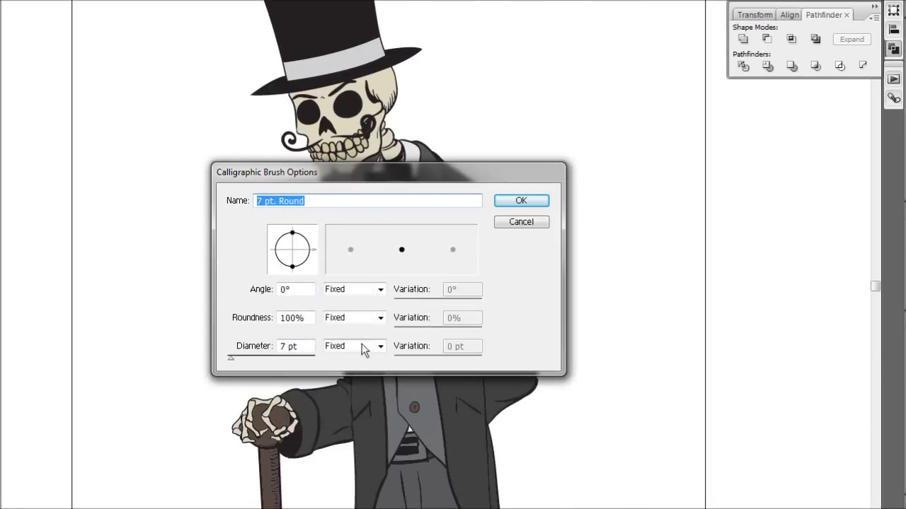
pyautogui.click(309, 416)
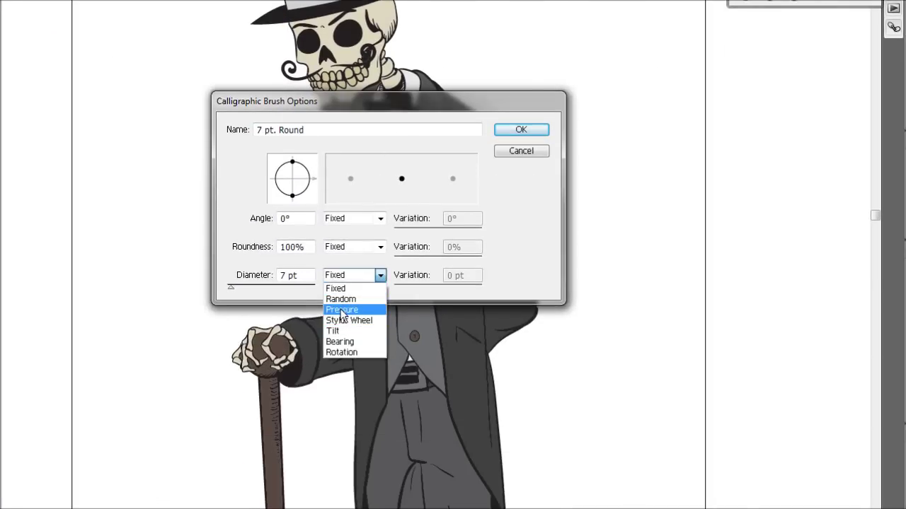
pyautogui.click(342, 312)
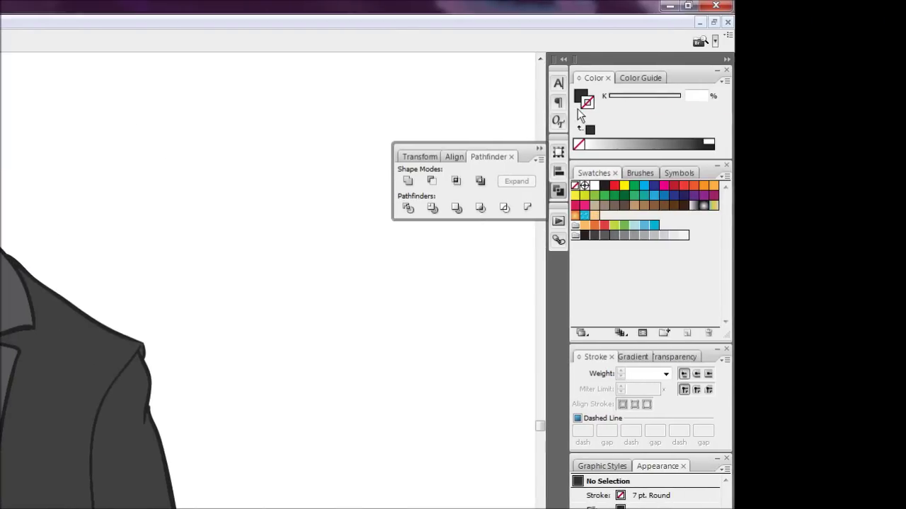
# Set no fill and a 95% black stroke, and paint shadow strokes along the crease lines at the jacket's elbow.
pyautogui.click(579, 144)
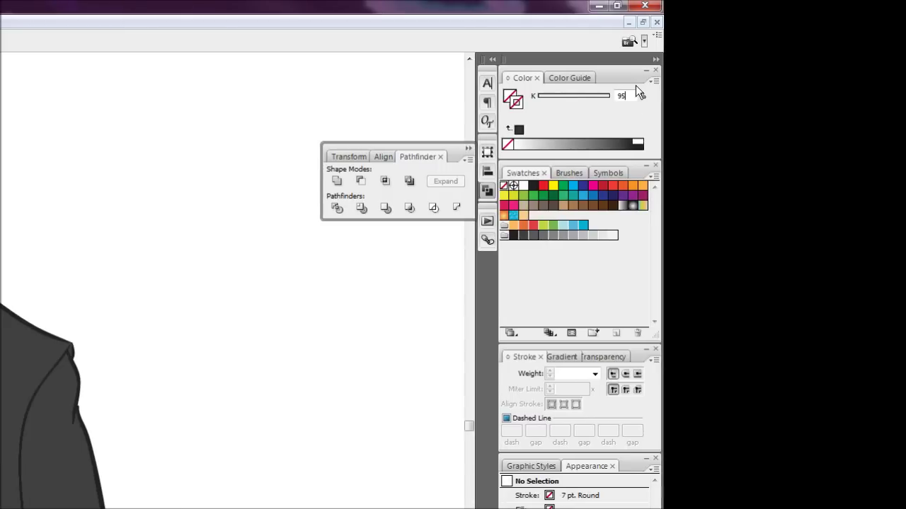
pyautogui.press('Return')
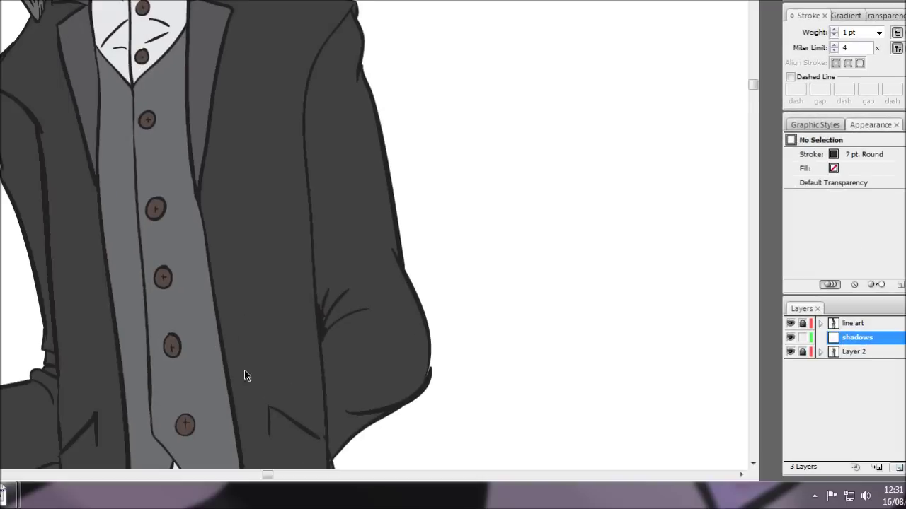
pyautogui.hotkey('ctrl', '+')
pyautogui.hotkey('ctrl', '+')
pyautogui.hotkey('ctrl', '+')
pyautogui.moveTo(436, 424); pyautogui.dragTo(208, 109)
pyautogui.moveTo(312, 380); pyautogui.dragTo(247, 238)
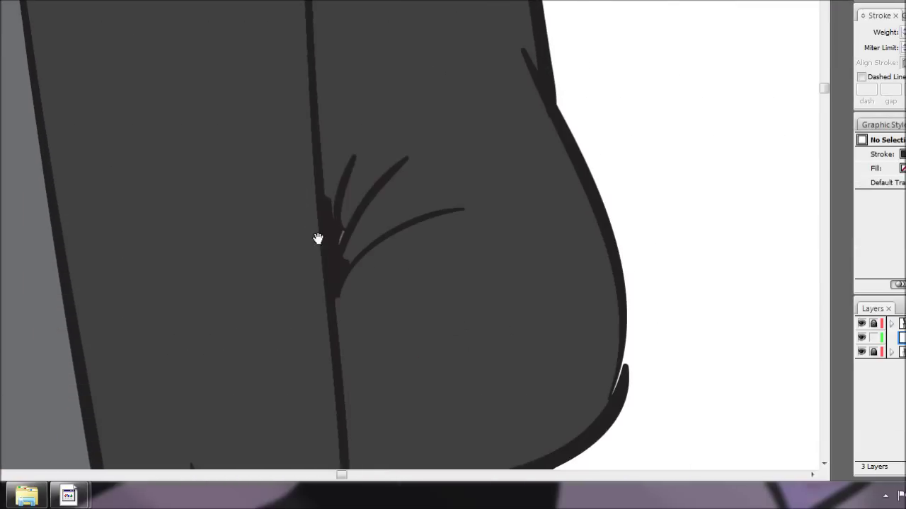
pyautogui.hotkey('ctrl', '+')
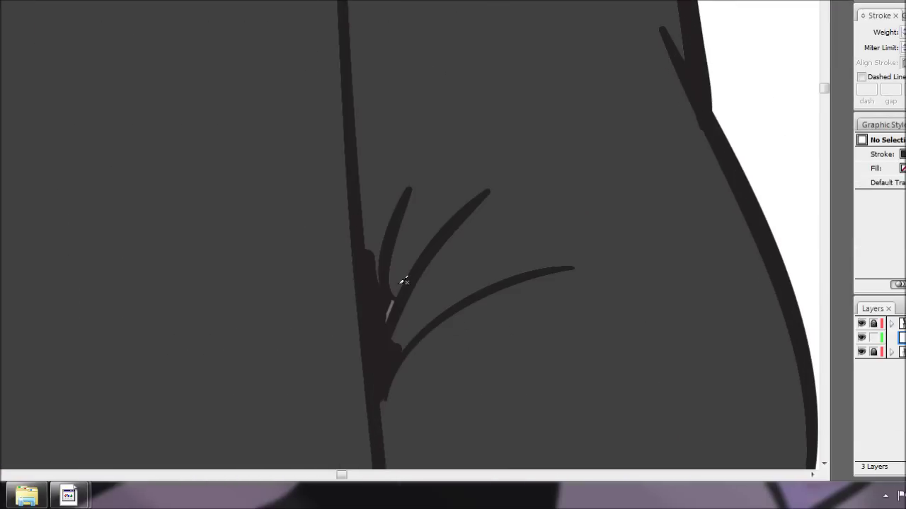
pyautogui.moveTo(393, 294); pyautogui.dragTo(543, 144)
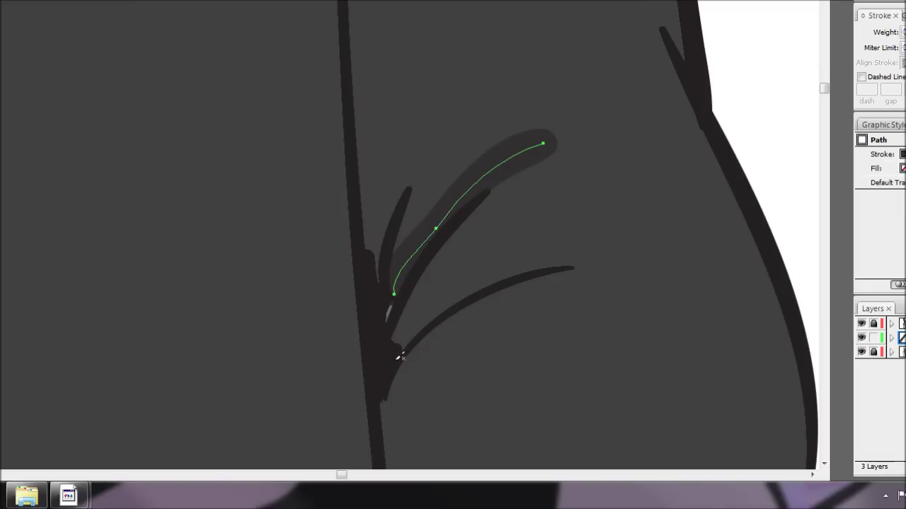
pyautogui.moveTo(394, 359)
pyautogui.mouseDown()
pyautogui.moveTo(539, 249)
pyautogui.moveTo(631, 231)
pyautogui.mouseUp()
pyautogui.moveTo(395, 271)
pyautogui.mouseDown()
pyautogui.moveTo(475, 164)
pyautogui.moveTo(497, 150)
pyautogui.mouseUp()
# Paint a broad curved shadow above the lower sleeve crease and around the elbow's lower bend.
pyautogui.press('space')
pyautogui.moveTo(474, 309)
pyautogui.mouseDown()
pyautogui.moveTo(439, 174)
pyautogui.moveTo(354, 14)
pyautogui.mouseUp()
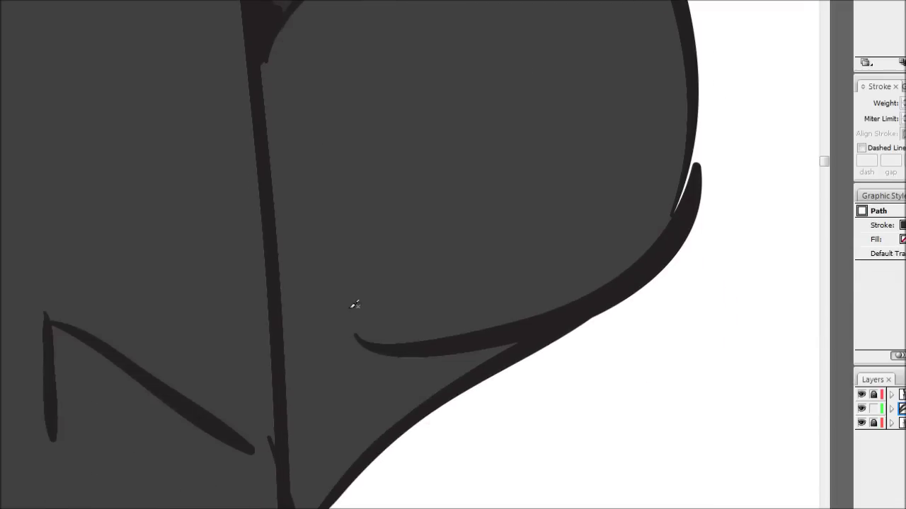
pyautogui.moveTo(350, 311)
pyautogui.mouseDown()
pyautogui.moveTo(431, 322)
pyautogui.moveTo(590, 257)
pyautogui.moveTo(644, 189)
pyautogui.moveTo(658, 112)
pyautogui.mouseUp()
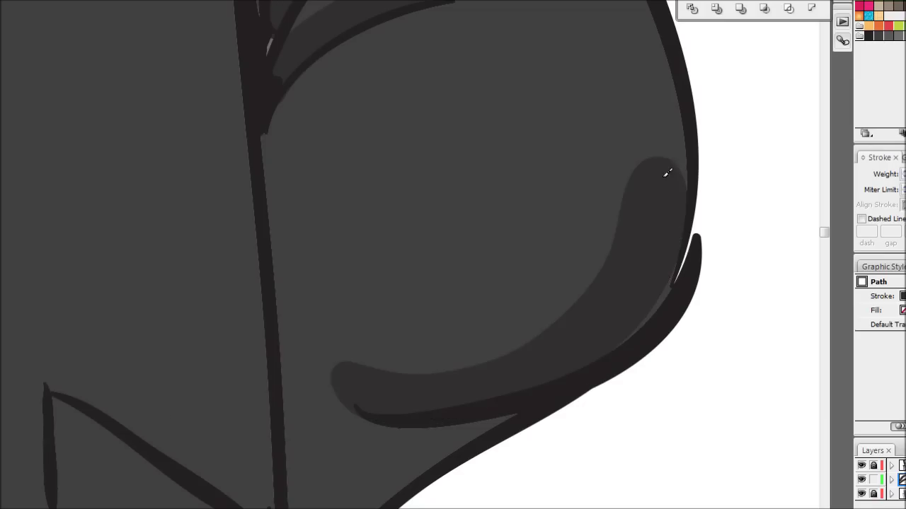
pyautogui.moveTo(674, 152)
pyautogui.mouseDown()
pyautogui.moveTo(651, 228)
pyautogui.moveTo(552, 302)
pyautogui.mouseUp()
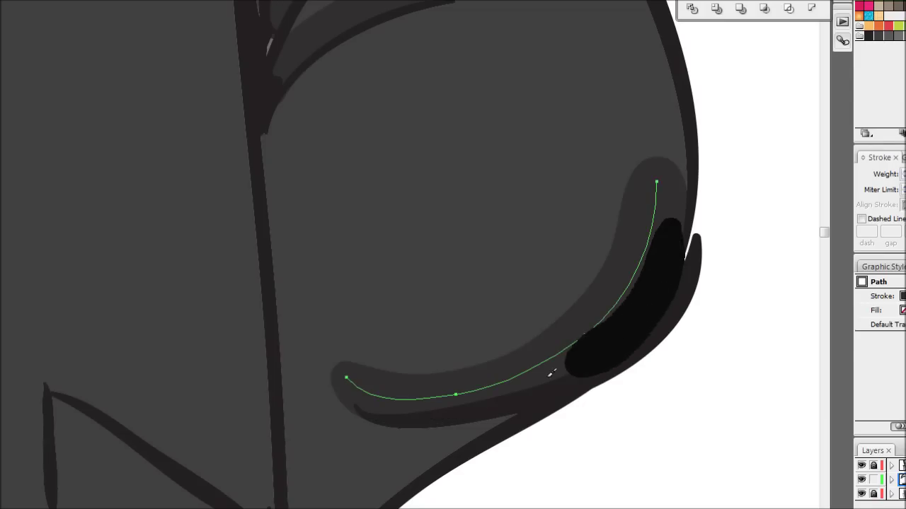
# Paint shadows along the forearm's lower edge and beside the coat's side seam, undoing and repainting the stroke where they meet.
pyautogui.press('space')
pyautogui.moveTo(418, 425); pyautogui.dragTo(486, 287)
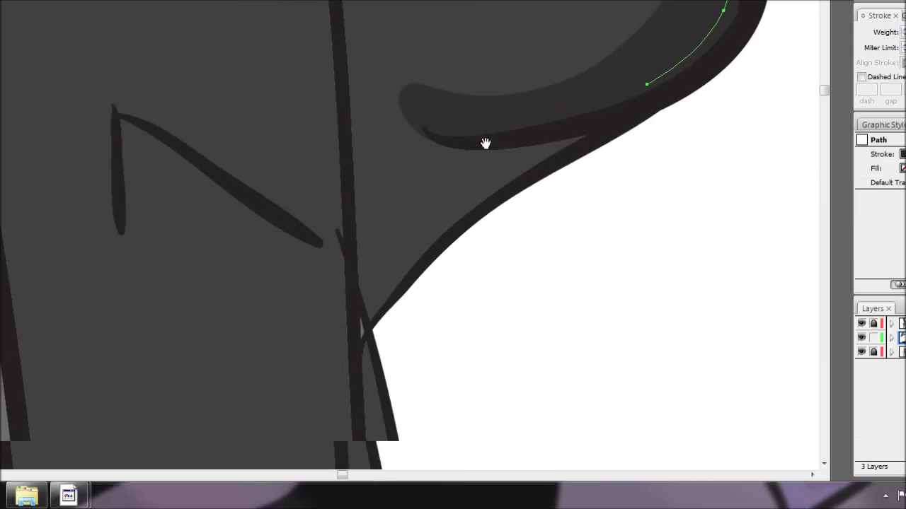
pyautogui.moveTo(583, 276); pyautogui.dragTo(428, 369)
pyautogui.moveTo(431, 226); pyautogui.dragTo(374, 293)
pyautogui.moveTo(370, 273); pyautogui.dragTo(368, 140)
pyautogui.moveTo(359, 253); pyautogui.dragTo(365, 265)
pyautogui.moveTo(364, 336); pyautogui.dragTo(360, 465)
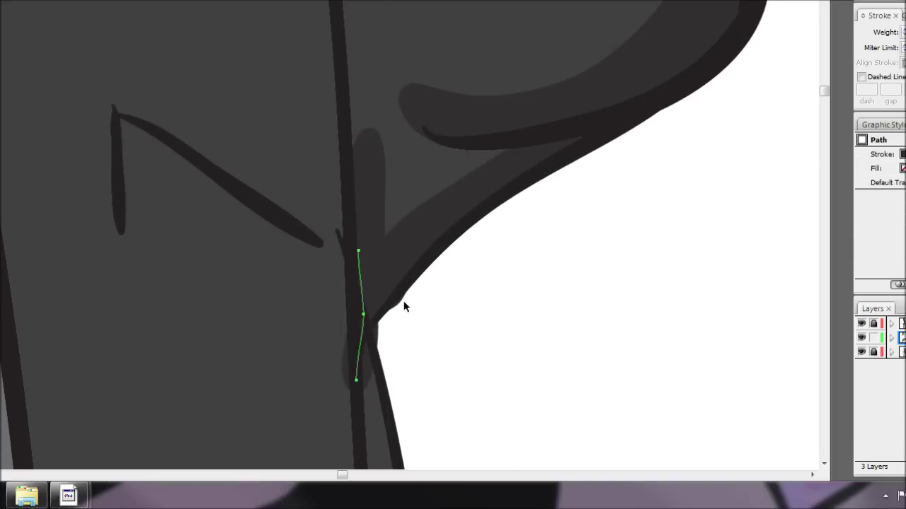
pyautogui.hotkey('ctrl', 'z')
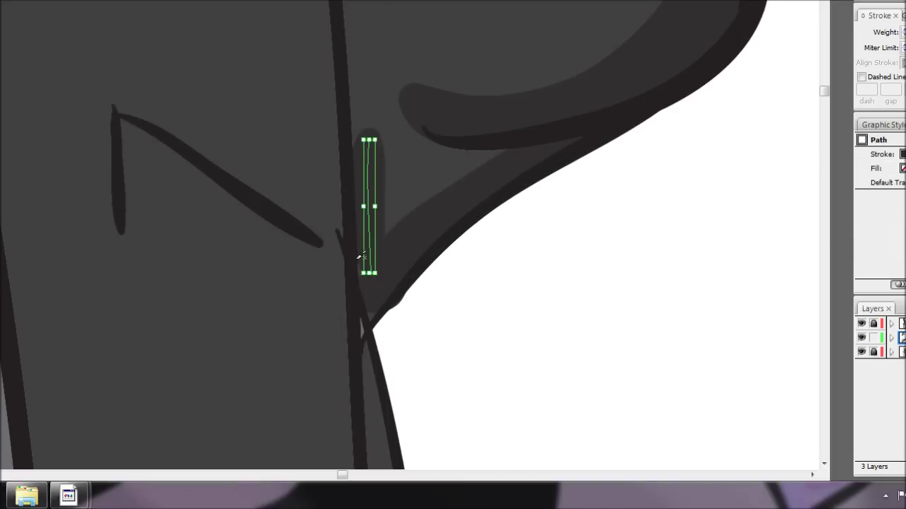
pyautogui.moveTo(358, 265); pyautogui.dragTo(354, 345)
pyautogui.moveTo(353, 333); pyautogui.dragTo(373, 298)
# Paint shadow strokes under the lower sleeve crease and along the nearby seam, undoing the last two stray strokes.
pyautogui.moveTo(500, 184); pyautogui.dragTo(418, 283)
pyautogui.moveTo(459, 307); pyautogui.dragTo(313, 275)
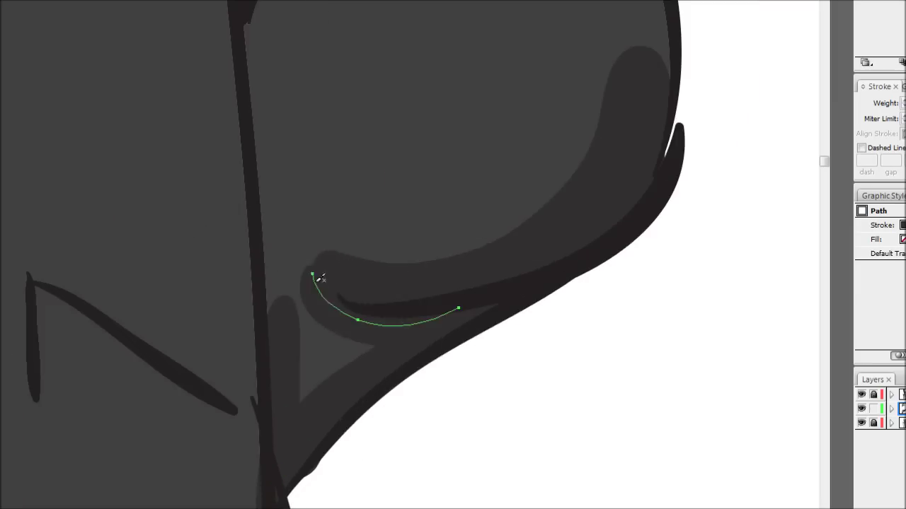
pyautogui.moveTo(471, 290); pyautogui.dragTo(305, 255)
pyautogui.moveTo(305, 255); pyautogui.dragTo(305, 400)
pyautogui.moveTo(273, 486)
pyautogui.mouseDown()
pyautogui.moveTo(252, 240)
pyautogui.moveTo(220, 404)
pyautogui.mouseUp()
pyautogui.moveTo(562, 180); pyautogui.dragTo(332, 208)
pyautogui.hotkey('ctrl', 'z')
pyautogui.hotkey('ctrl', 'z')
# Thicken the elbow crease shadows, add one beside the smallest crease and fill the small gap where the creases meet.
pyautogui.moveTo(244, 307); pyautogui.dragTo(467, 240)
pyautogui.moveTo(254, 319); pyautogui.dragTo(387, 253)
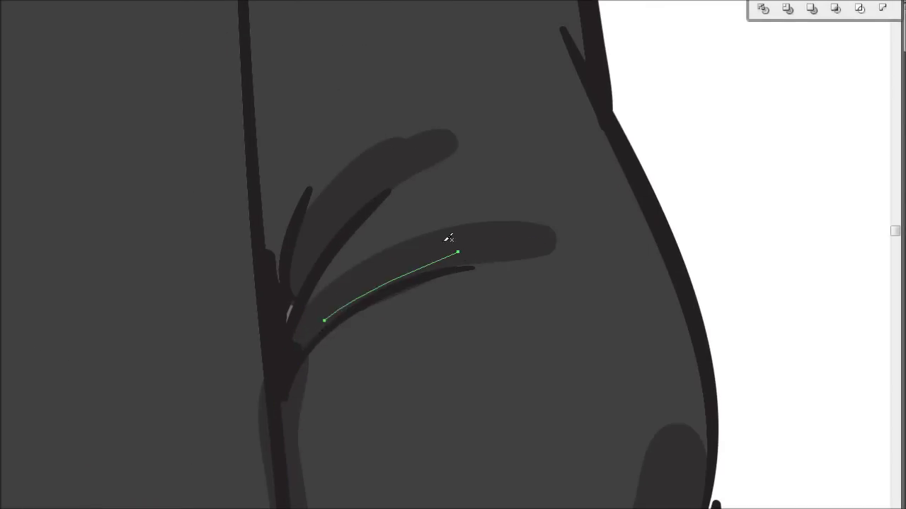
pyautogui.moveTo(301, 14)
pyautogui.mouseDown()
pyautogui.moveTo(336, 220)
pyautogui.moveTo(292, 350)
pyautogui.mouseUp()
pyautogui.moveTo(495, 138); pyautogui.dragTo(500, 181)
pyautogui.moveTo(256, 506); pyautogui.dragTo(220, 232)
pyautogui.moveTo(293, 161); pyautogui.dragTo(283, 452)
pyautogui.moveTo(236, 469); pyautogui.dragTo(375, 169)
pyautogui.scroll(-5, 329, 287)
pyautogui.scroll(4, 326, 286)
pyautogui.click(314, 283)
pyautogui.scroll(2, 485, 229)
# Paint shadow strokes down the sleeve's outer edge and continue the shading along the jacket sleeve.
pyautogui.moveTo(371, 11); pyautogui.dragTo(473, 384)
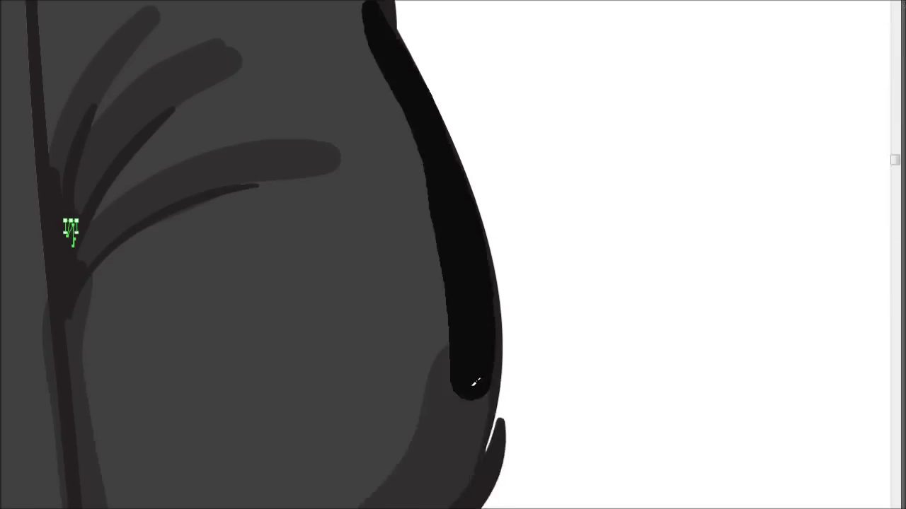
pyautogui.moveTo(269, 506)
pyautogui.mouseDown()
pyautogui.moveTo(388, 245)
pyautogui.moveTo(368, 3)
pyautogui.mouseUp()
pyautogui.scroll(-1, 358, 288)
pyautogui.moveTo(327, 353); pyautogui.dragTo(304, 3)
pyautogui.moveTo(312, 3); pyautogui.dragTo(324, 164)
pyautogui.moveTo(327, 179)
pyautogui.mouseDown()
pyautogui.moveTo(323, 51)
pyautogui.moveTo(317, 152)
pyautogui.mouseUp()
pyautogui.moveTo(317, 152); pyautogui.dragTo(360, 369)
pyautogui.moveTo(197, 223); pyautogui.dragTo(346, 310)
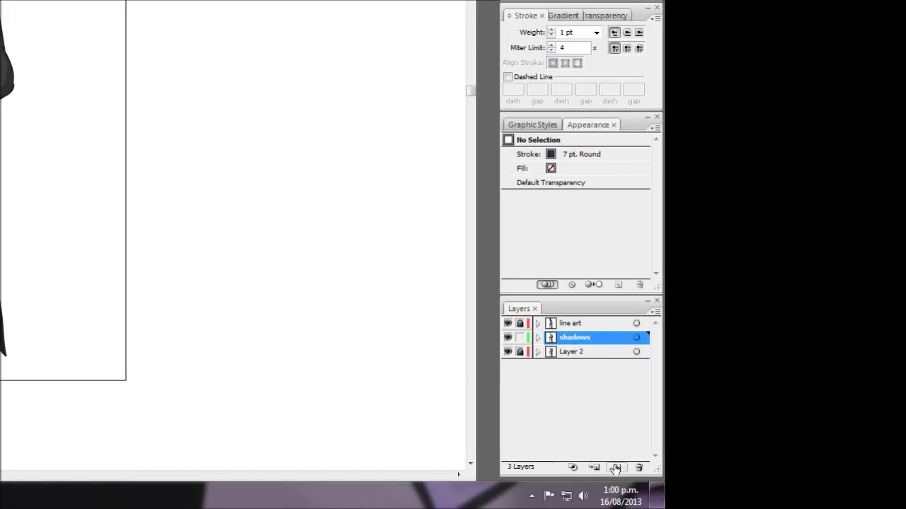
# Create a new layer named "highlights" above the shadows layer, and lock the shadows layer.
pyautogui.click(614, 467)
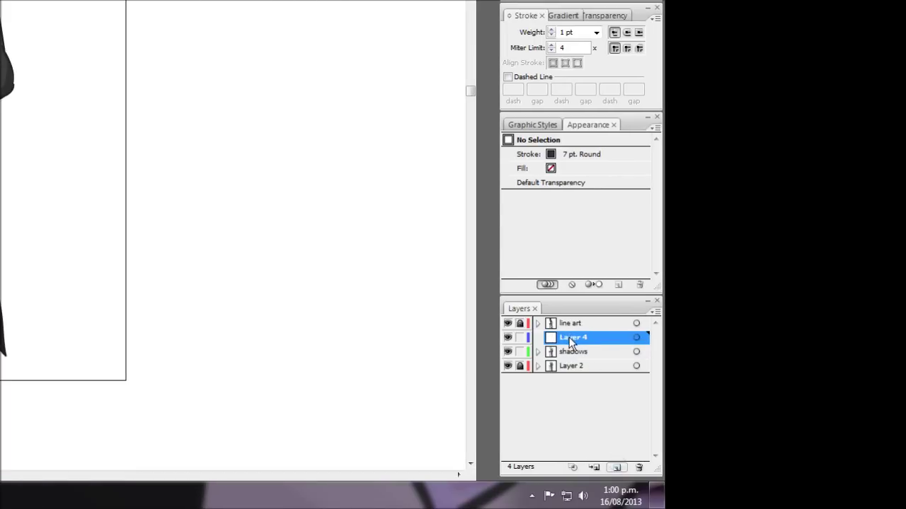
pyautogui.doubleClick(571, 338)
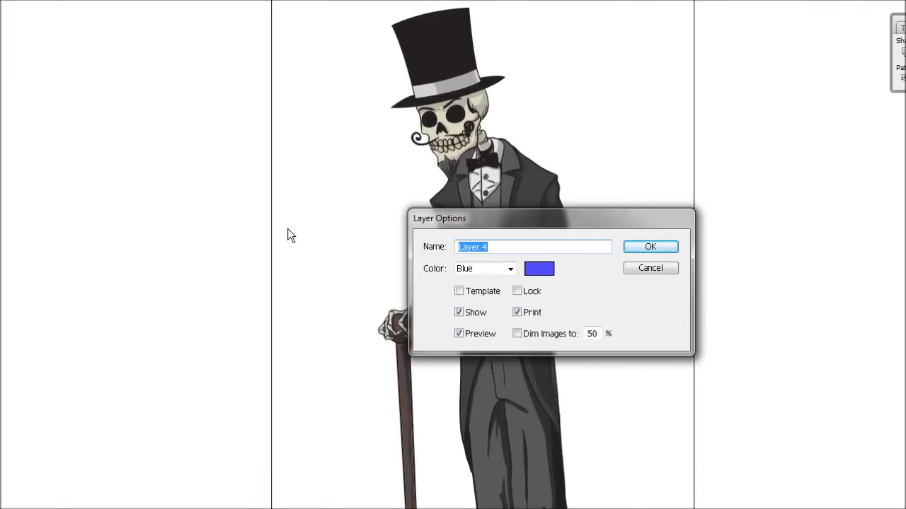
pyautogui.write('highlights')
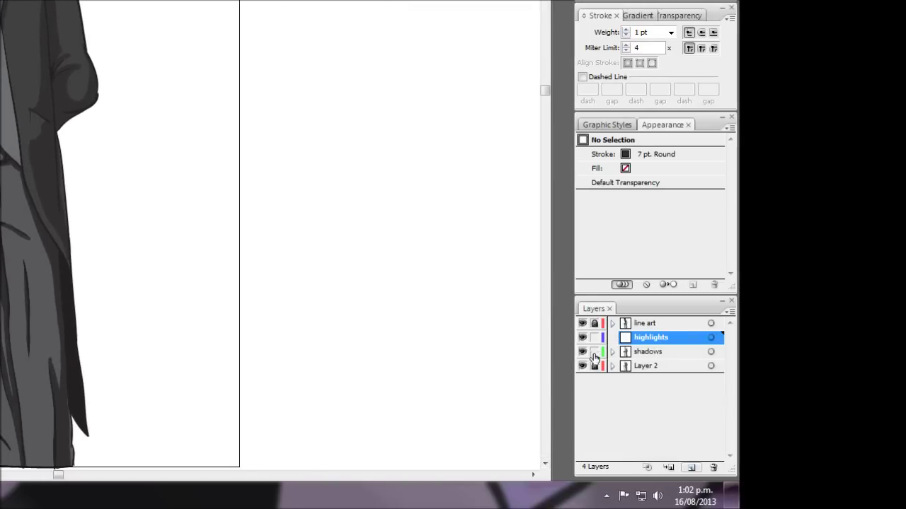
pyautogui.click(595, 353)
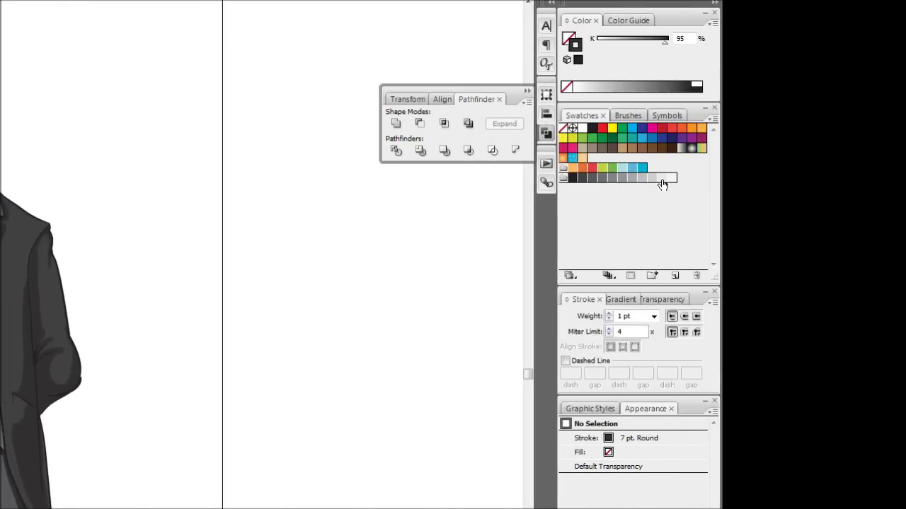
# Choose a very light grey stroke and paint a highlight block over the outer end of the hat band.
pyautogui.click(663, 181)
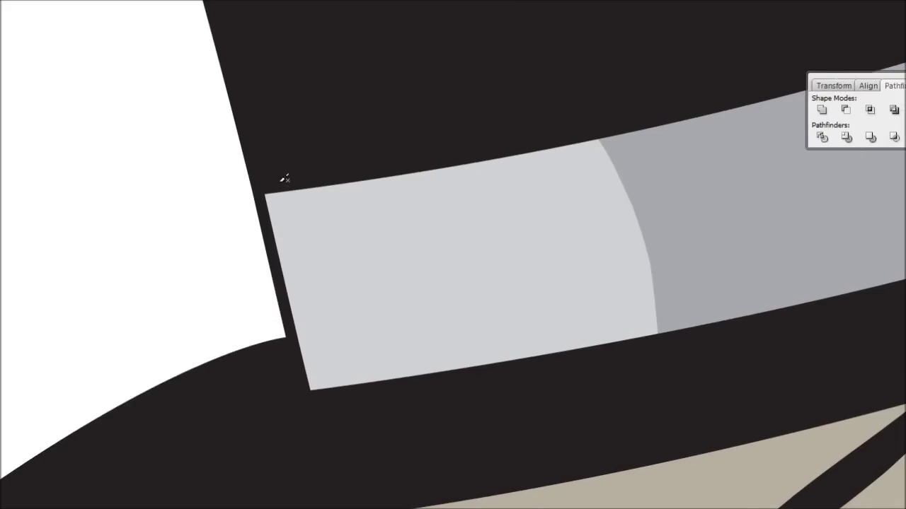
pyautogui.moveTo(277, 182)
pyautogui.mouseDown()
pyautogui.moveTo(288, 255)
pyautogui.moveTo(324, 333)
pyautogui.moveTo(283, 241)
pyautogui.moveTo(329, 404)
pyautogui.mouseUp()
pyautogui.hotkey('ctrl', 'z')
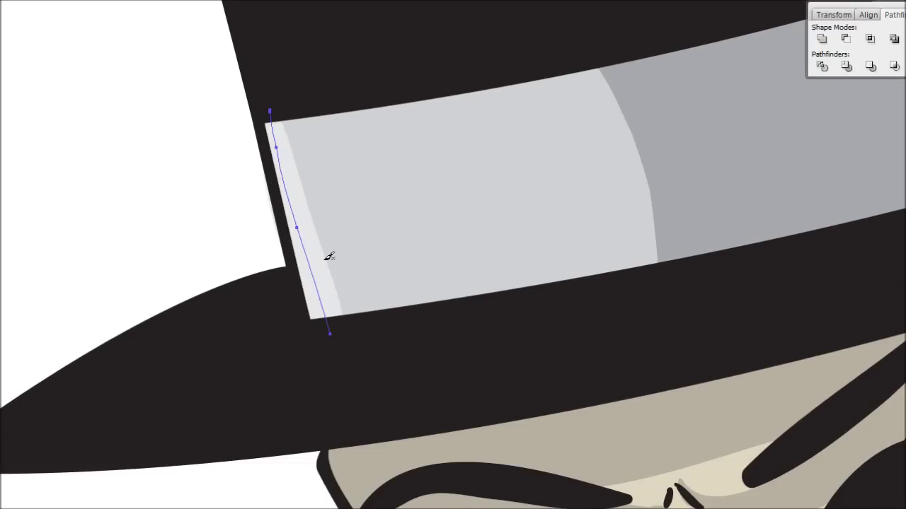
pyautogui.moveTo(279, 97); pyautogui.dragTo(345, 309)
pyautogui.hotkey('ctrl', 'z')
pyautogui.hotkey('ctrl', 'z')
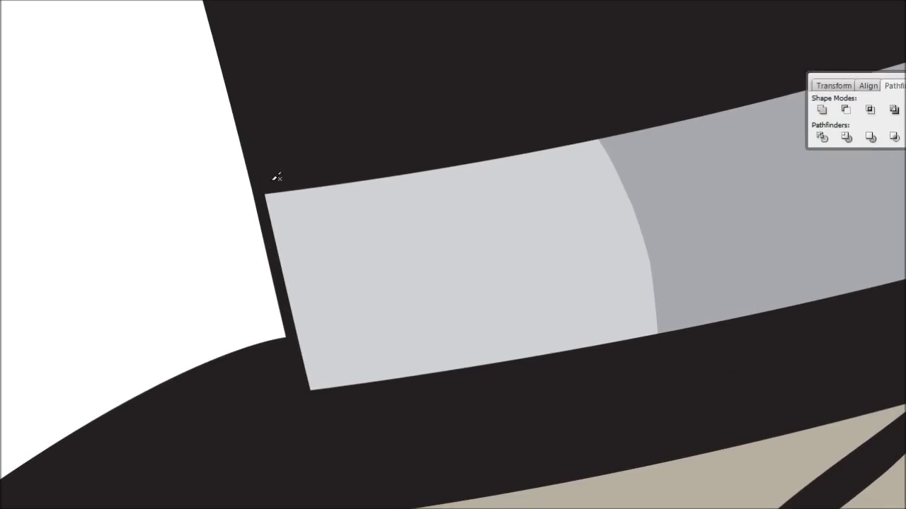
pyautogui.moveTo(272, 180)
pyautogui.mouseDown()
pyautogui.moveTo(329, 366)
pyautogui.moveTo(326, 263)
pyautogui.moveTo(302, 115)
pyautogui.moveTo(361, 353)
pyautogui.moveTo(356, 302)
pyautogui.moveTo(394, 365)
pyautogui.moveTo(399, 323)
pyautogui.moveTo(428, 364)
pyautogui.mouseUp()
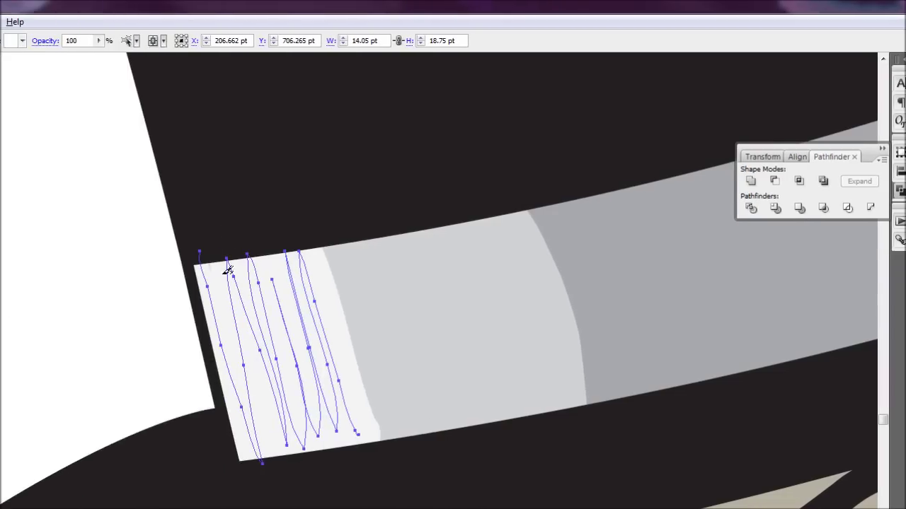
# Paint a narrower white highlight along the hat band's outer edge, over the light grey block, undoing the stray attempts.
pyautogui.moveTo(225, 273); pyautogui.dragTo(263, 443)
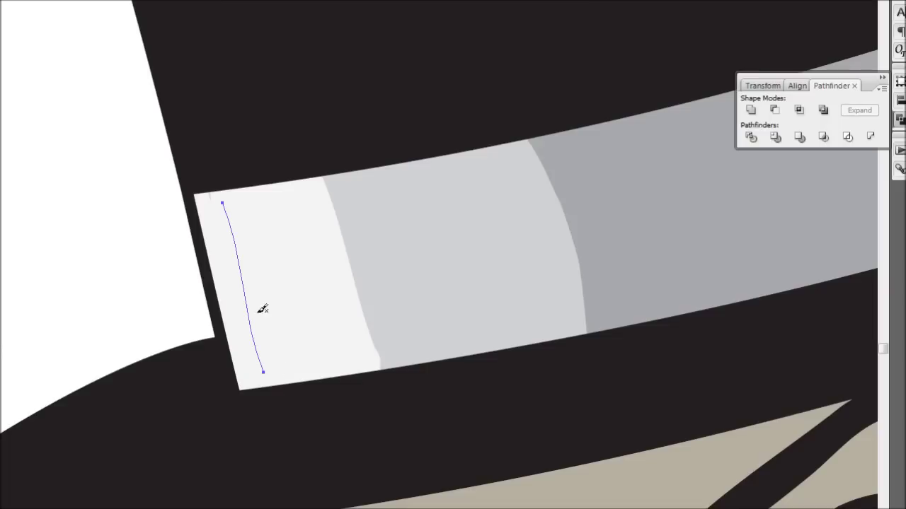
pyautogui.keyDown('ctrl'); pyautogui.click(275, 270); pyautogui.keyUp('ctrl')
pyautogui.hotkey('ctrl', 'shift', 'a')
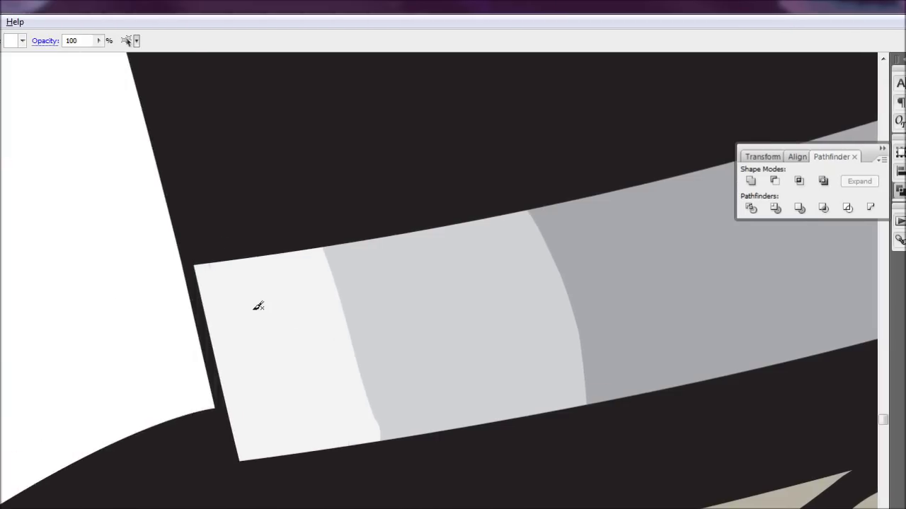
pyautogui.moveTo(221, 266); pyautogui.dragTo(273, 464)
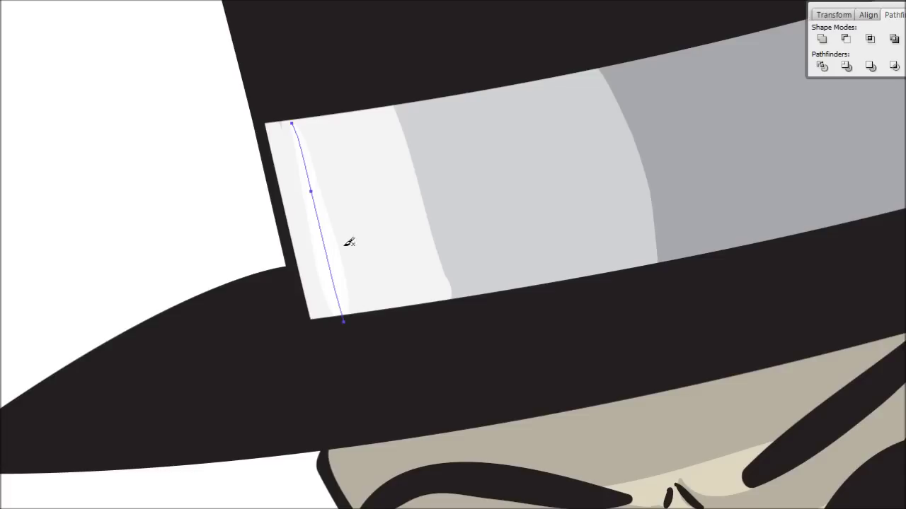
pyautogui.hotkey('ctrl', 'z')
pyautogui.moveTo(283, 111); pyautogui.dragTo(318, 319)
pyautogui.hotkey('ctrl', 'z')
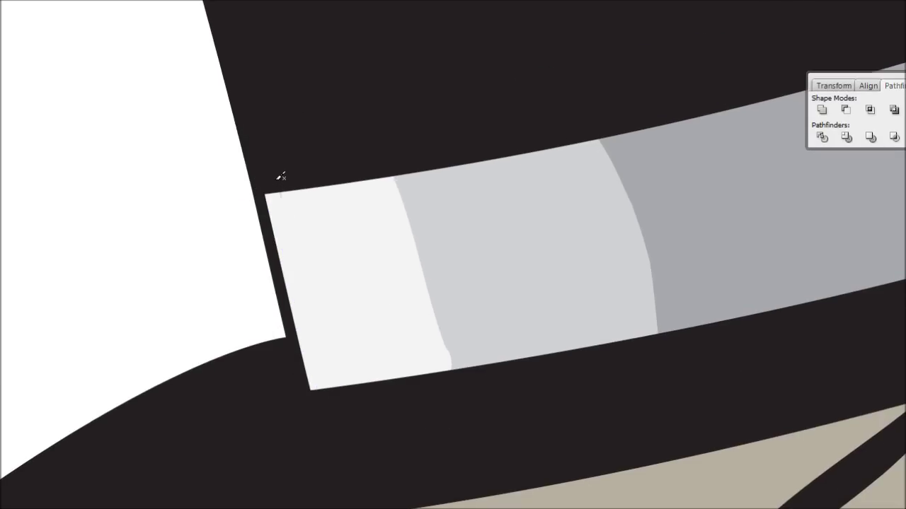
pyautogui.moveTo(278, 109); pyautogui.dragTo(322, 274)
pyautogui.moveTo(323, 344)
pyautogui.mouseDown()
pyautogui.moveTo(319, 336)
pyautogui.moveTo(318, 360)
pyautogui.moveTo(292, 205)
pyautogui.moveTo(300, 204)
pyautogui.moveTo(354, 382)
pyautogui.mouseUp()
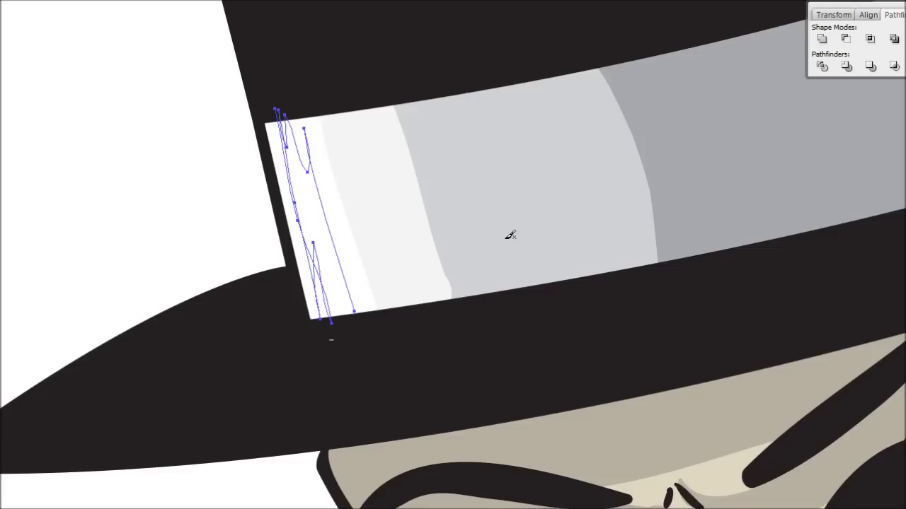
# Select the light grey highlight on the hat band and brush another stroke along its inner edge.
pyautogui.press('v')
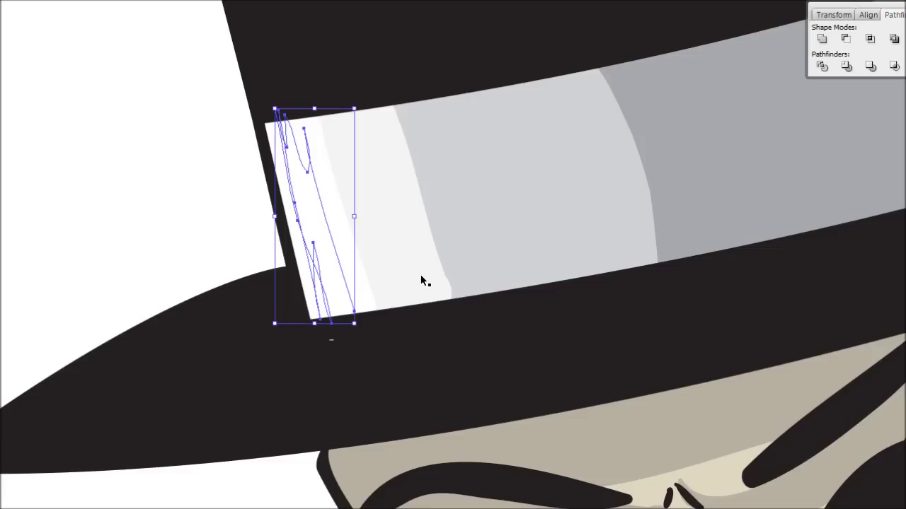
pyautogui.click(433, 273)
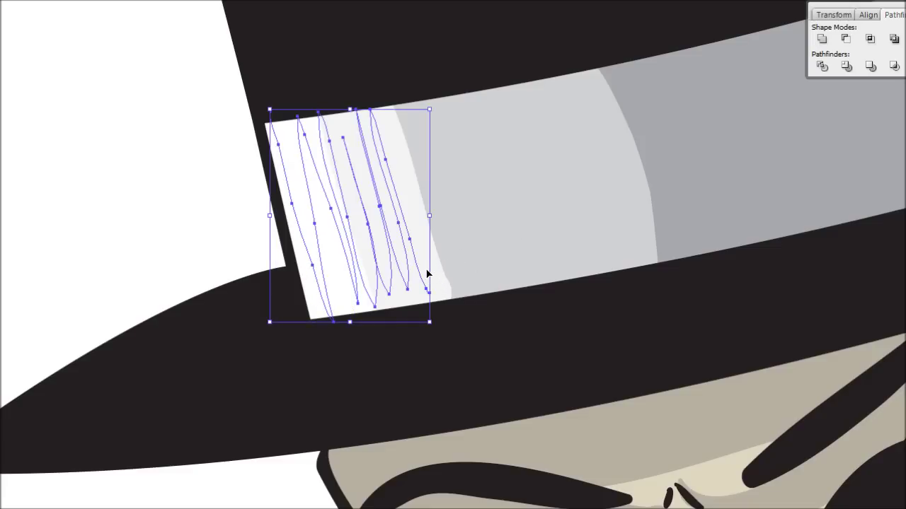
pyautogui.press('b')
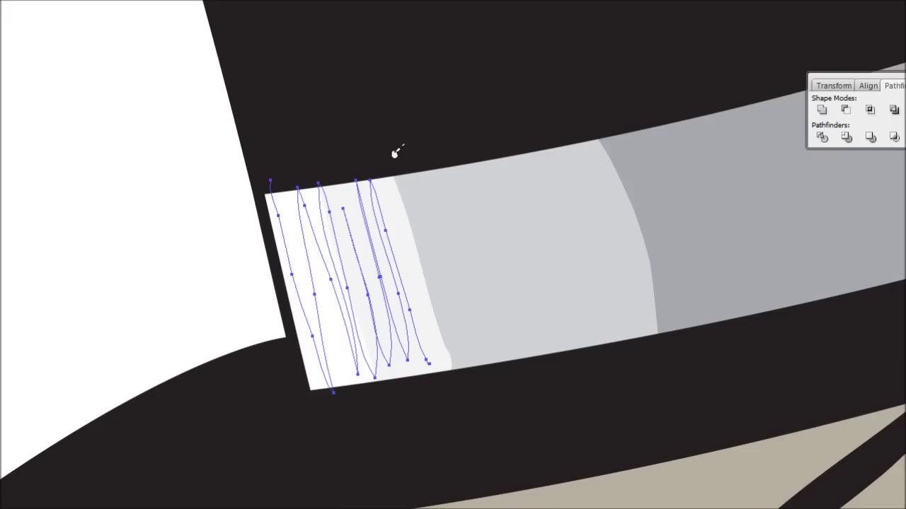
pyautogui.moveTo(394, 151)
pyautogui.mouseDown()
pyautogui.moveTo(445, 333)
pyautogui.moveTo(451, 299)
pyautogui.mouseUp()
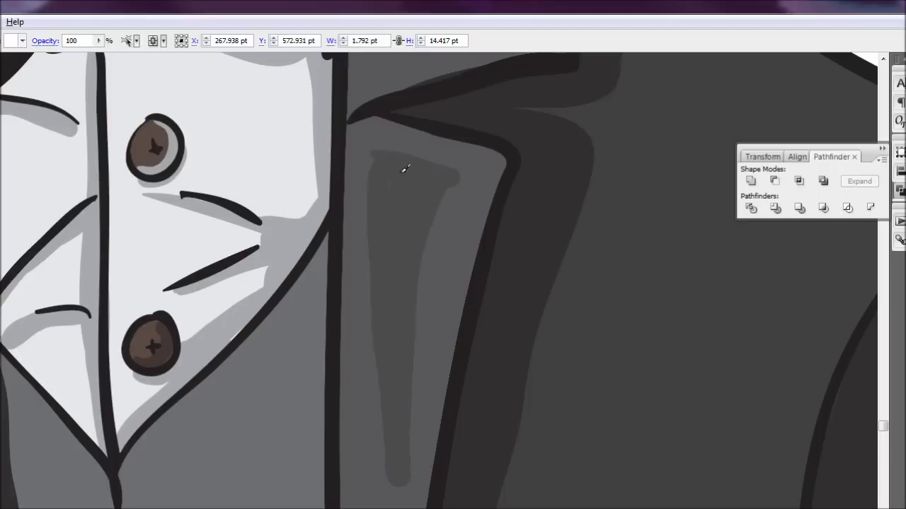
# Undo the dark stroke on the lower lapel and paint lighter grey highlights on the jacket lapel.
pyautogui.hotkey('ctrl', 'z')
pyautogui.moveTo(367, 507)
pyautogui.mouseDown()
pyautogui.moveTo(405, 296)
pyautogui.moveTo(394, 196)
pyautogui.moveTo(381, 486)
pyautogui.mouseUp()
pyautogui.moveTo(432, 146); pyautogui.dragTo(435, 191)
# Select the crescent stroke inside the upper shirt button and match it to the black 3 pt outline style with the Eyedropper.
pyautogui.hotkey('ctrl', '0')
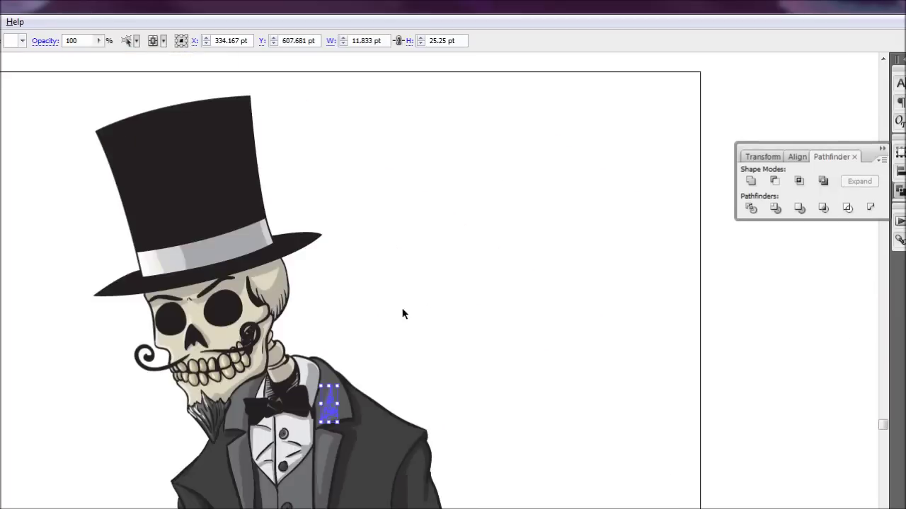
pyautogui.hotkey('ctrl', '=')
pyautogui.hotkey('ctrl', '=')
pyautogui.hotkey('ctrl', '=')
pyautogui.moveTo(407, 310); pyautogui.dragTo(406, 508)
pyautogui.click(361, 147)
pyautogui.press('i')
pyautogui.click(436, 179)
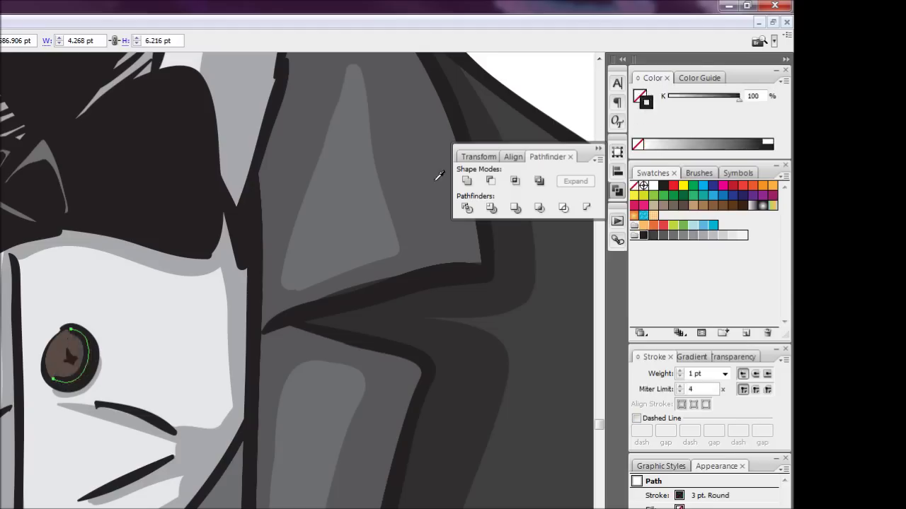